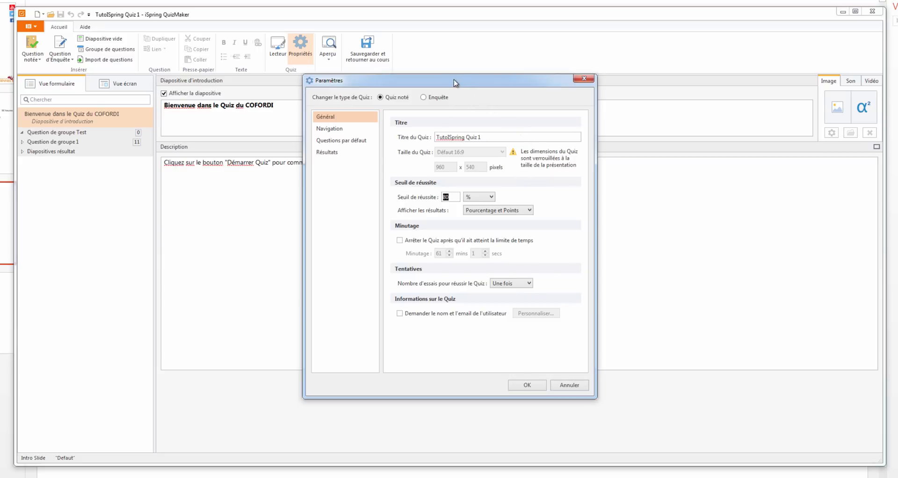
- Examine the general quiz settings for the passing score unit, result display, allowed attempts and the user name and email request
click(492, 197)
click(480, 207)
click(529, 212)
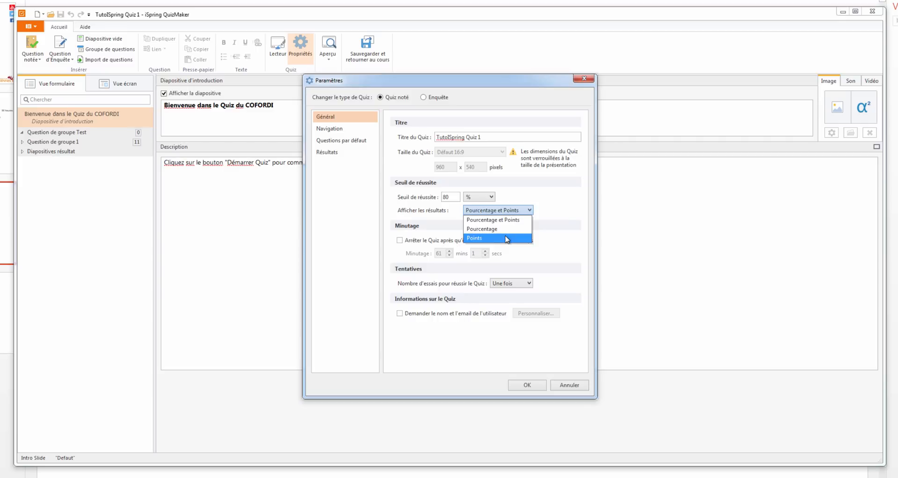
click(555, 223)
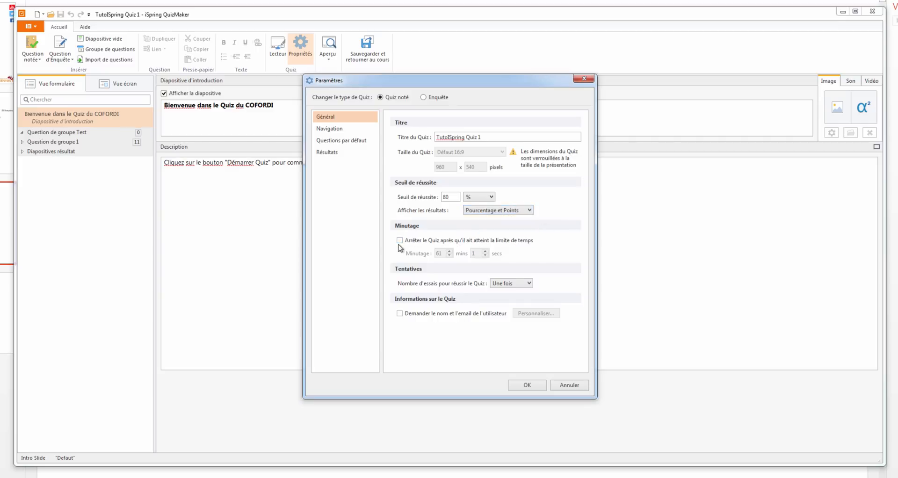
click(528, 284)
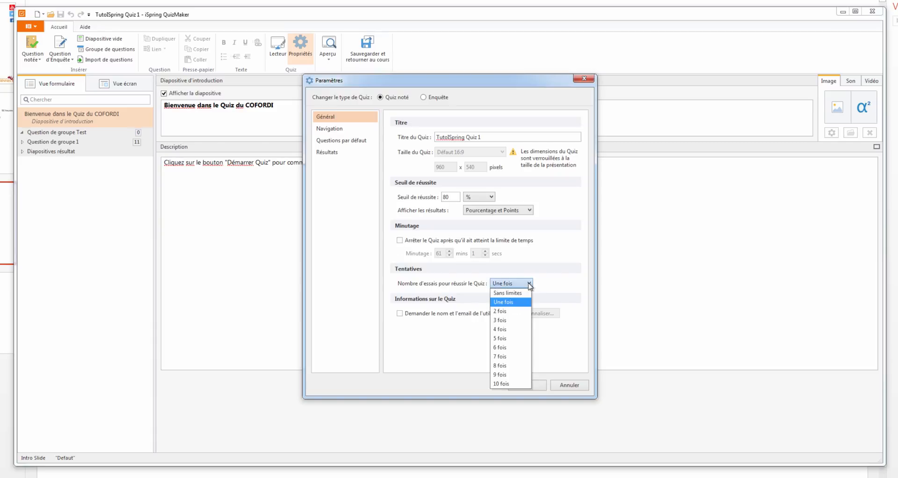
click(561, 256)
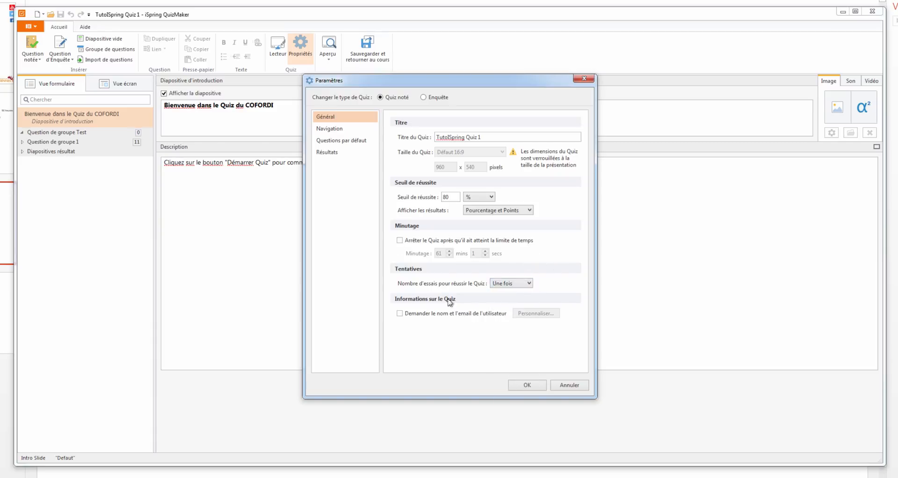
click(410, 314)
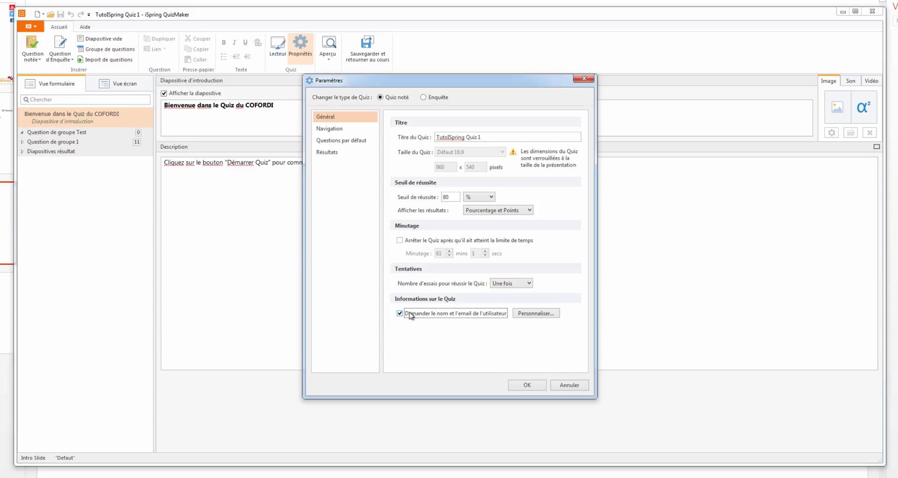
click(410, 315)
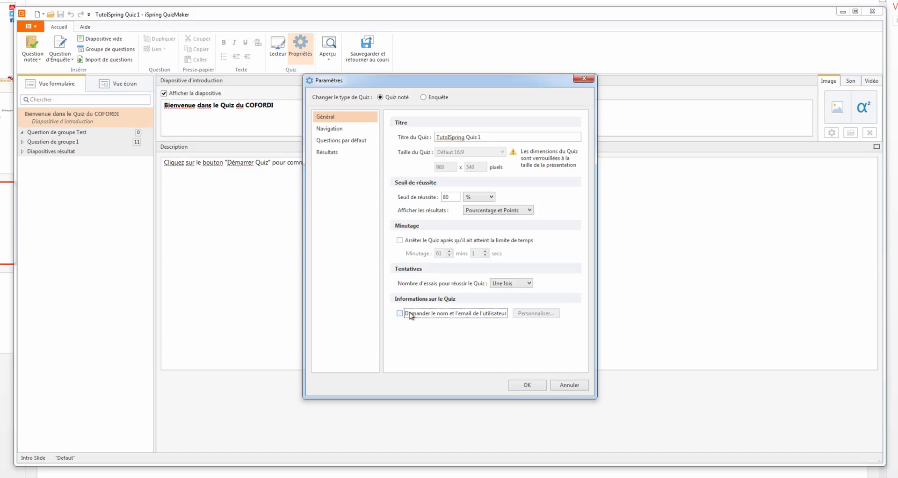
- Try the navigation options: submit one question at a time, evaluate all questions, and show only a random set of questions
click(336, 129)
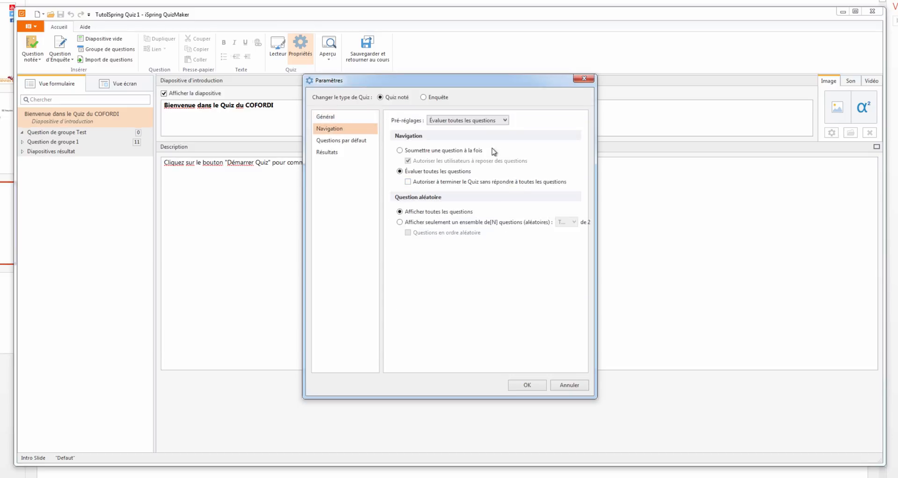
click(504, 121)
click(505, 122)
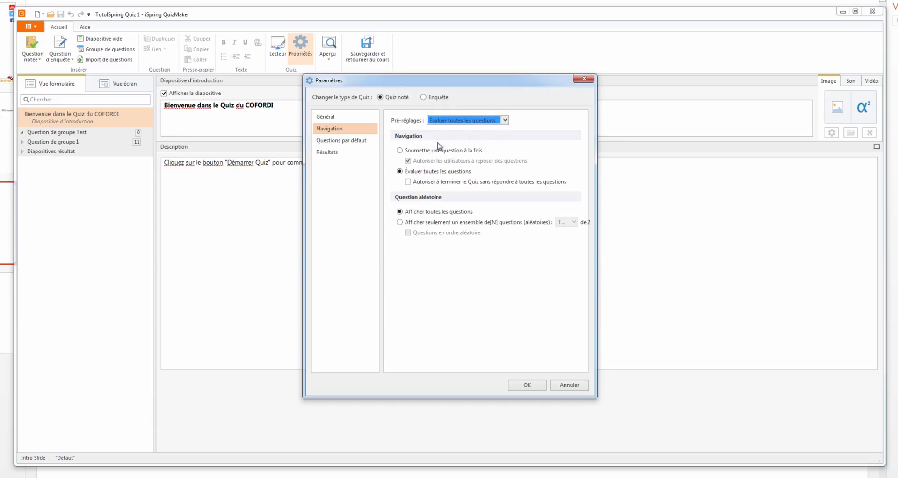
click(416, 152)
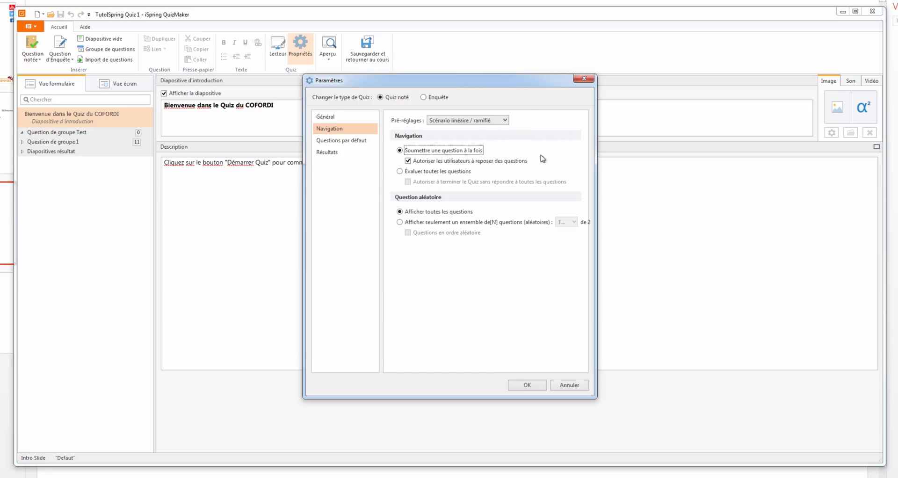
click(400, 171)
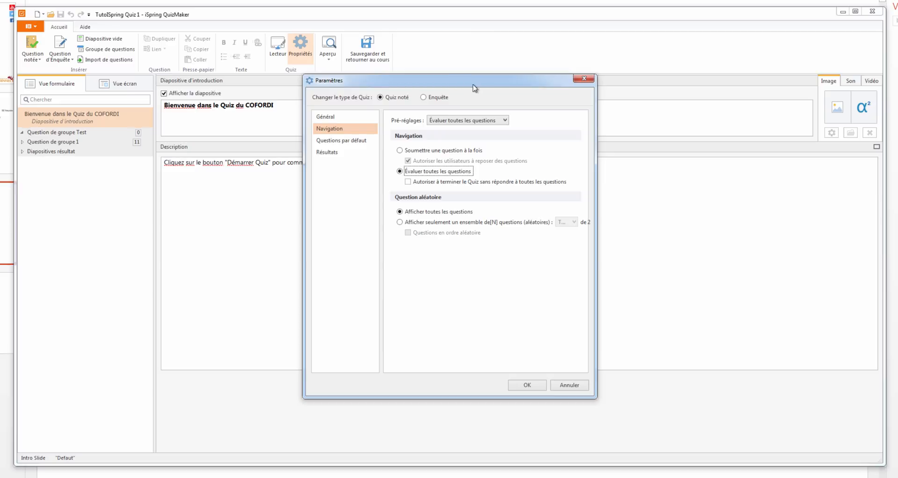
click(427, 222)
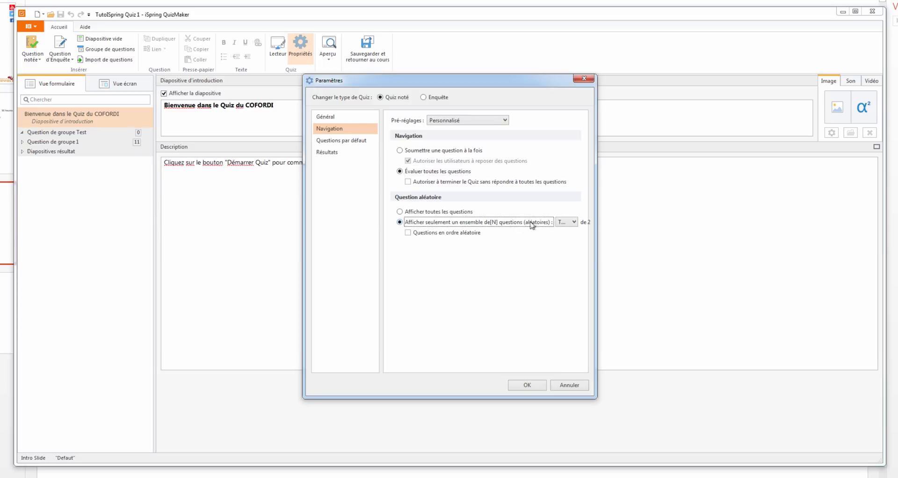
- Try disabling answer shuffling in the default question settings, and examine the attempts options and the correct-answer message
click(348, 141)
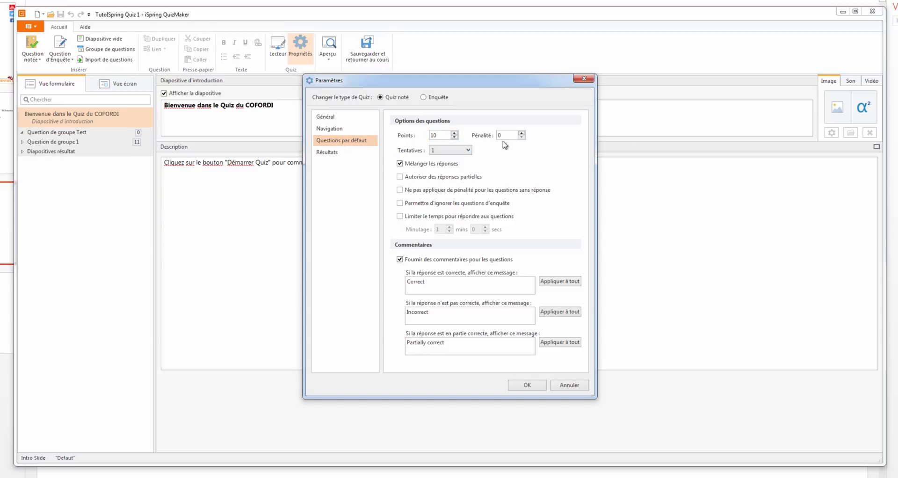
click(468, 150)
click(467, 152)
click(420, 165)
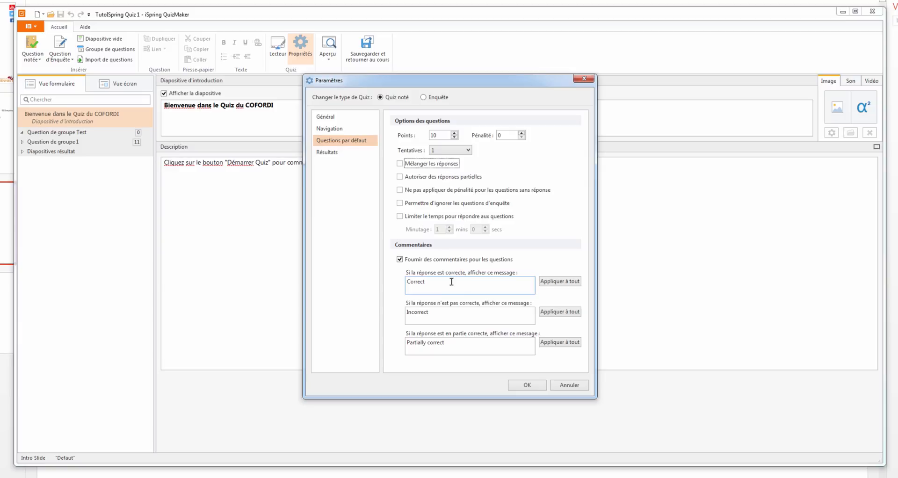
drag(449, 281, 406, 282)
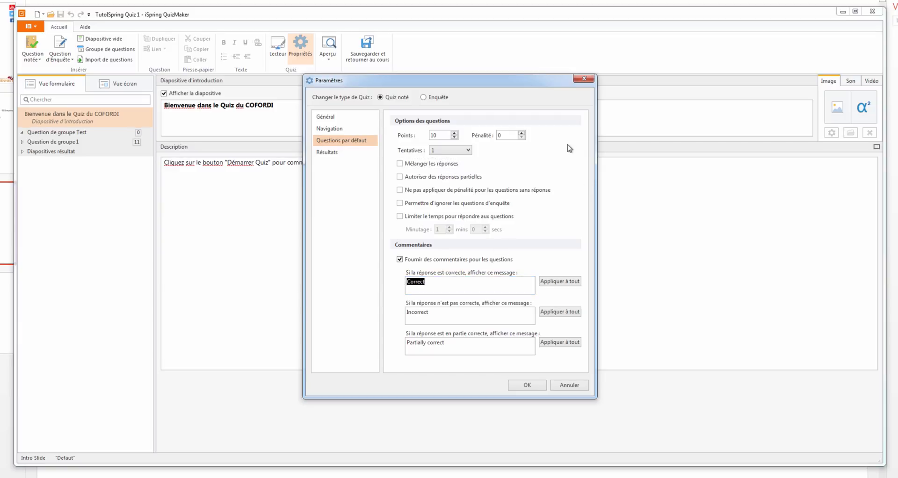
- Examine the result actions for a passed and a failed quiz, and close the settings without saving
click(332, 156)
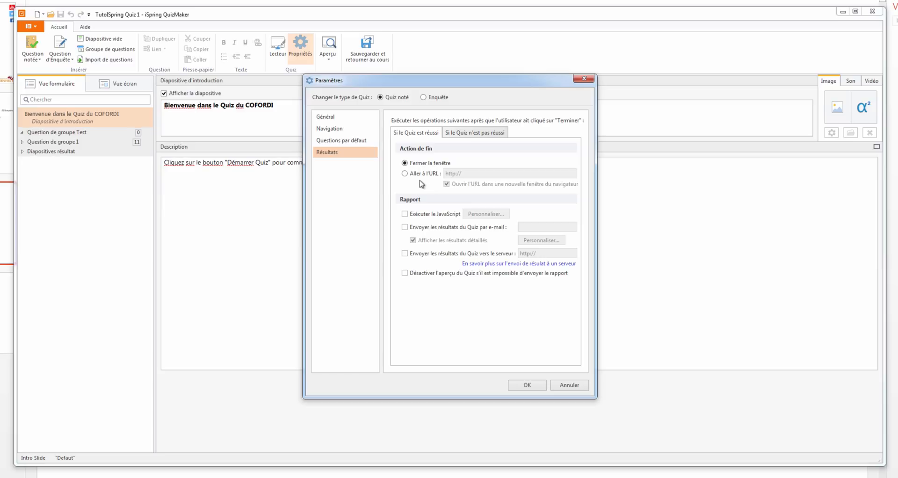
click(483, 136)
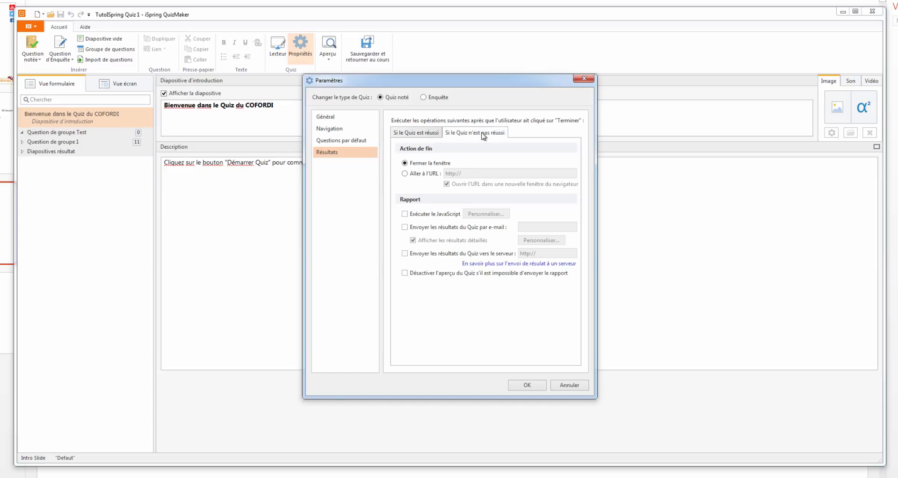
click(416, 133)
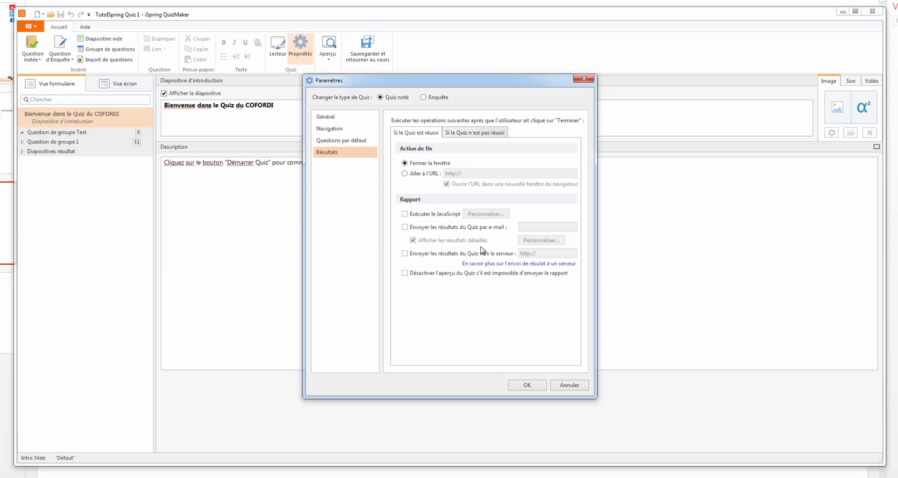
click(586, 80)
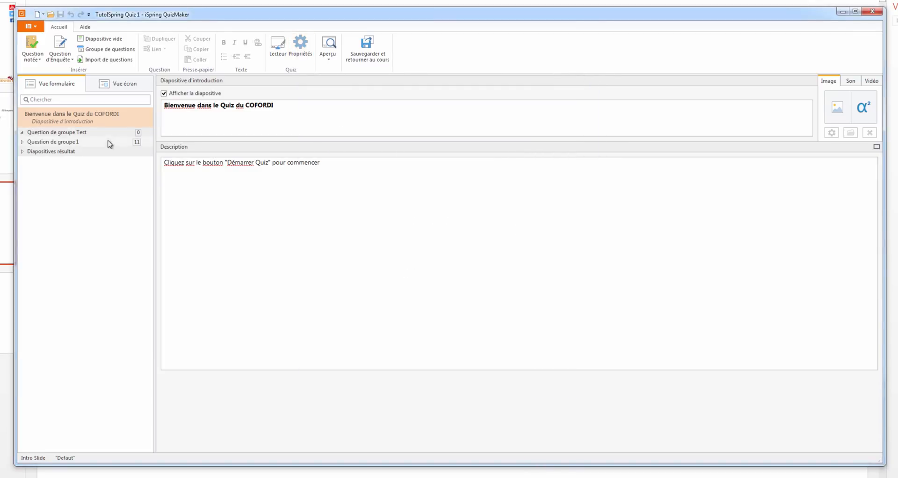
click(329, 60)
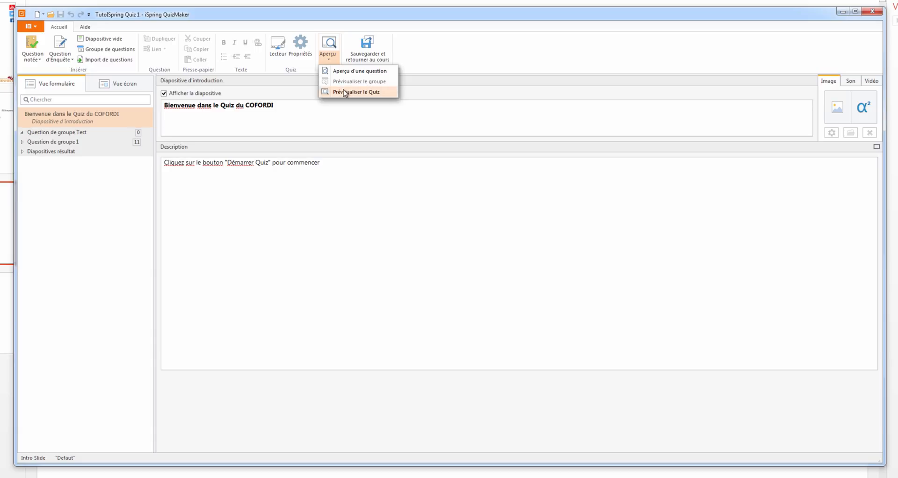
click(432, 53)
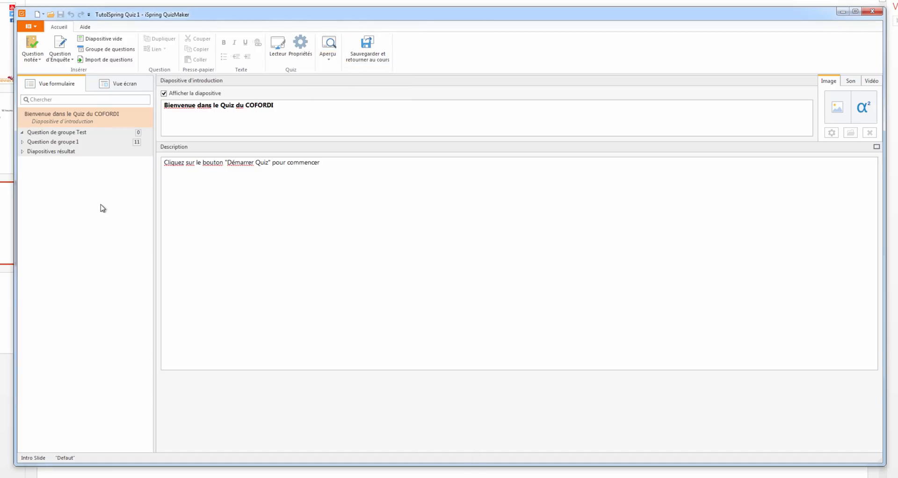
- Add a graded question of type Zone cliquable to the quiz
click(40, 59)
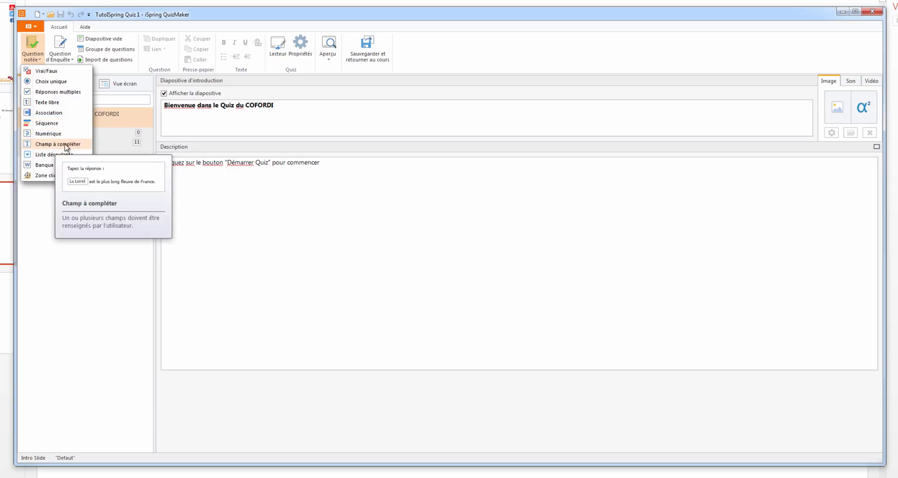
click(53, 176)
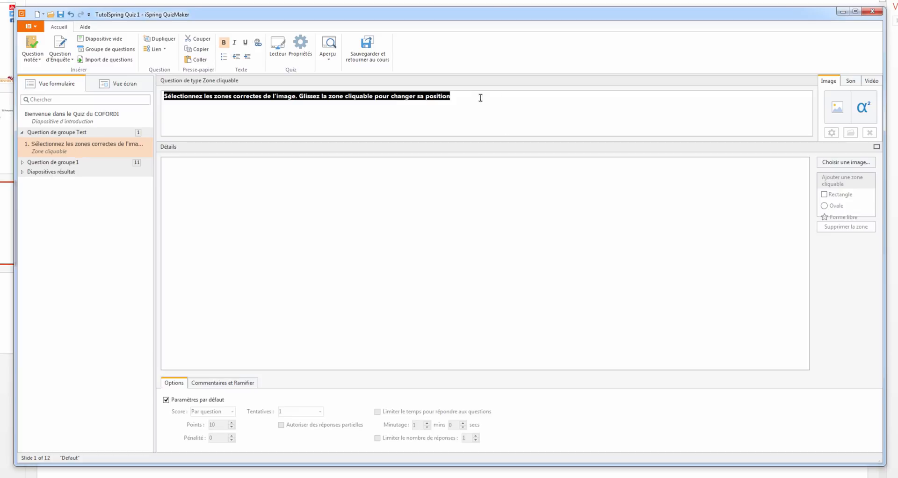
click(293, 215)
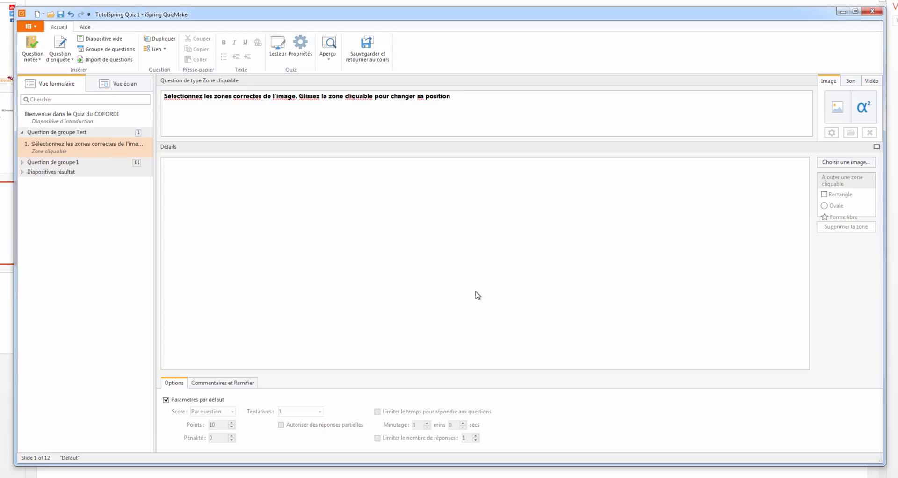
- Insert sad_face_400_clr_13431.png from the iMAGES folder in the desktop's Tuto ISpring folder as the question's image
click(850, 163)
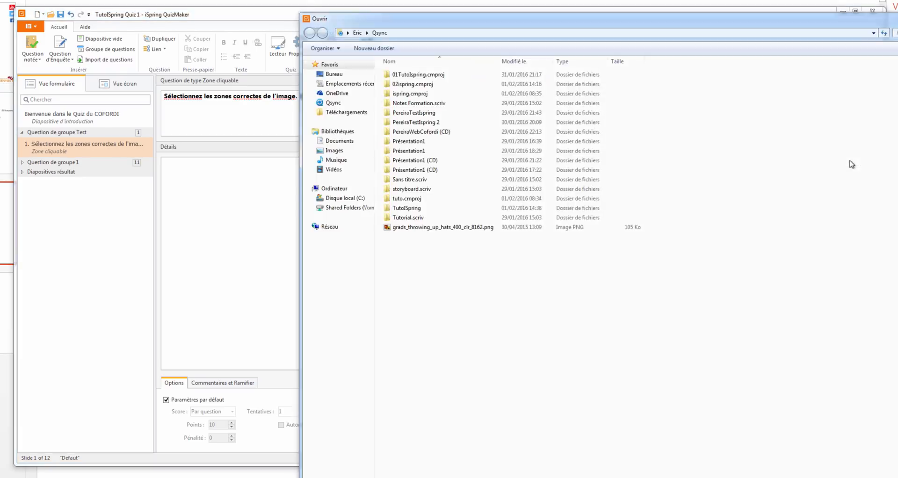
click(432, 228)
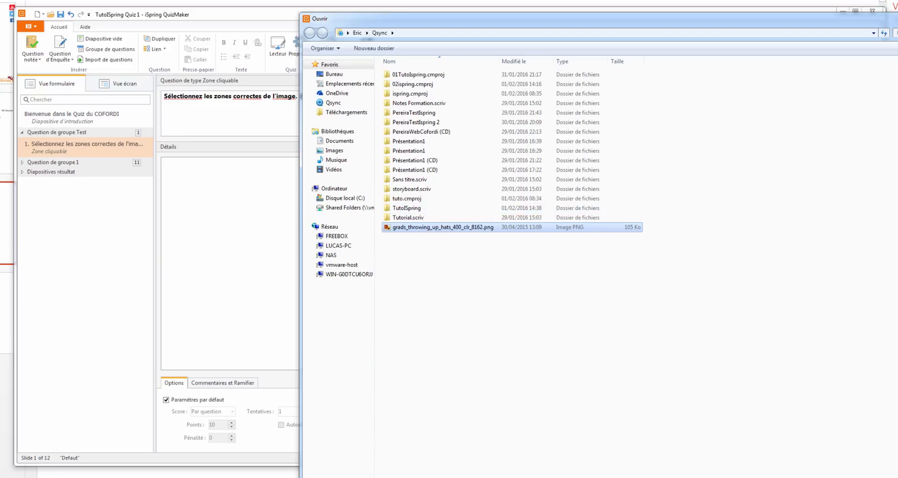
ctrl+scroll(592, 194, down, 1)
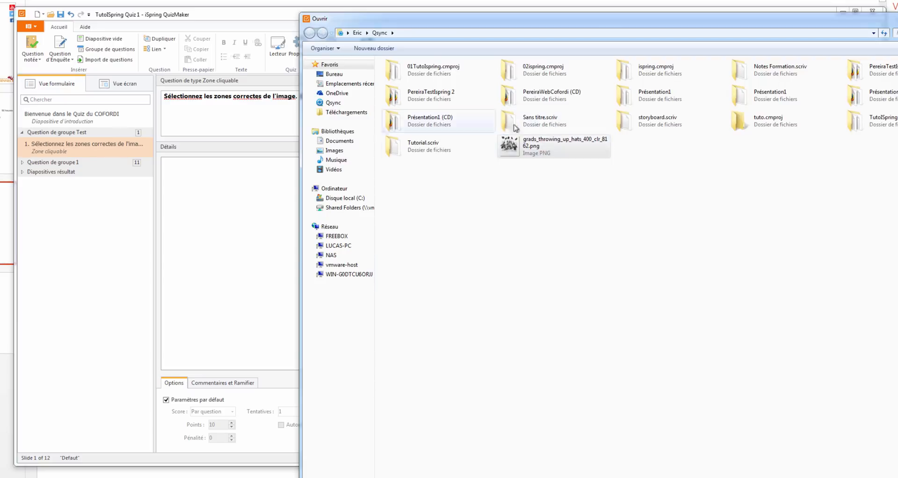
click(334, 74)
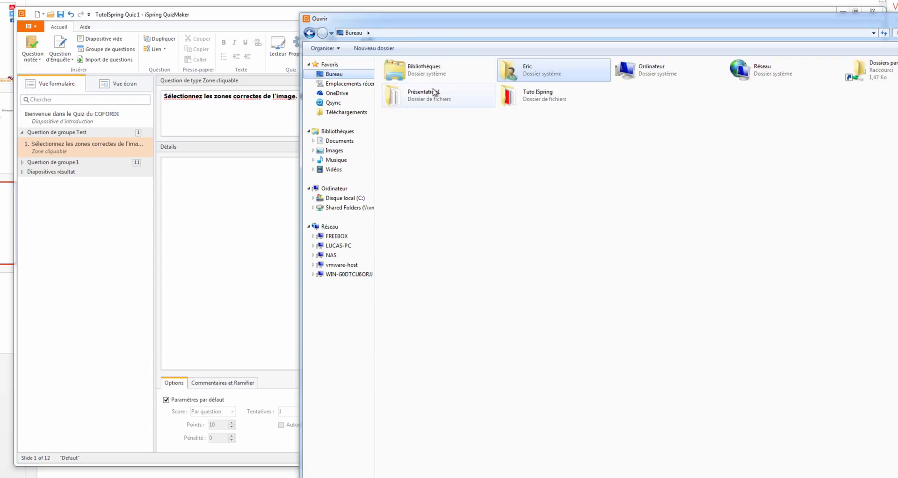
double_click(540, 93)
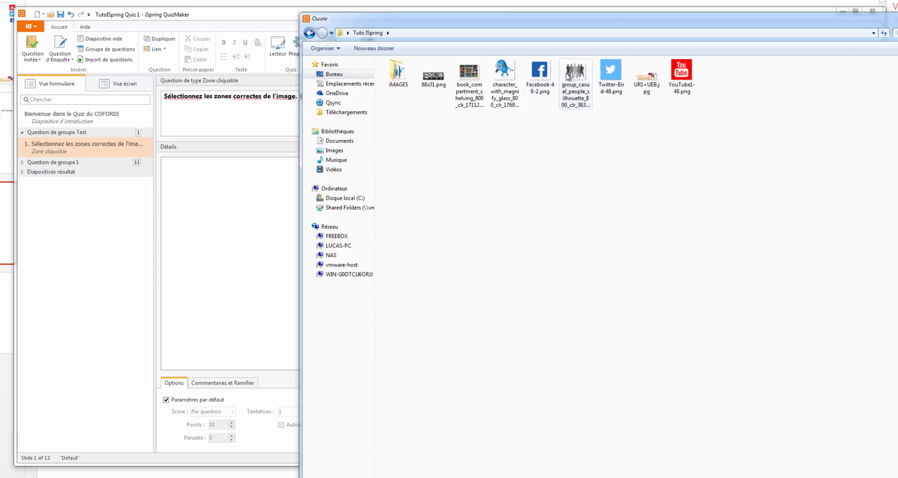
double_click(397, 74)
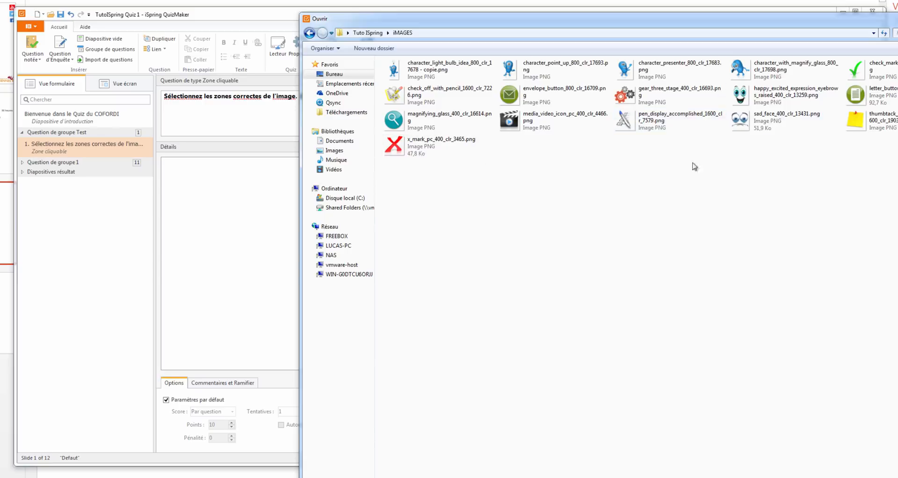
click(741, 122)
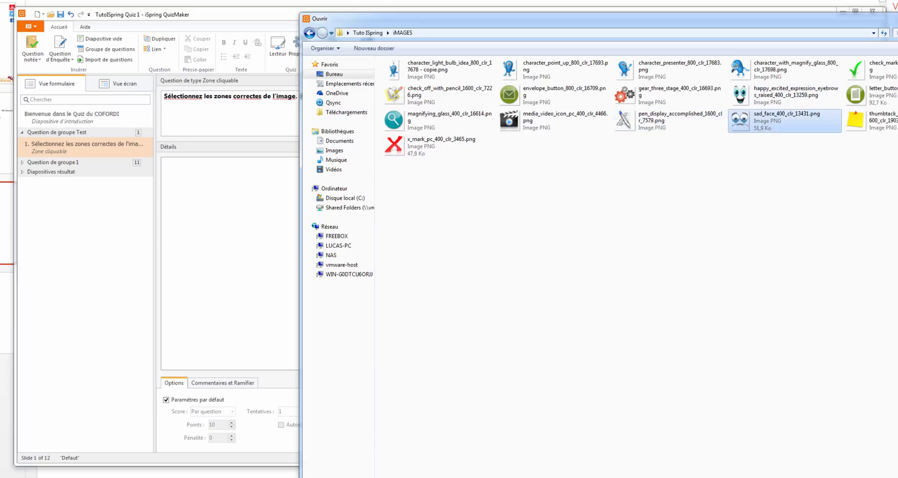
key(Return)
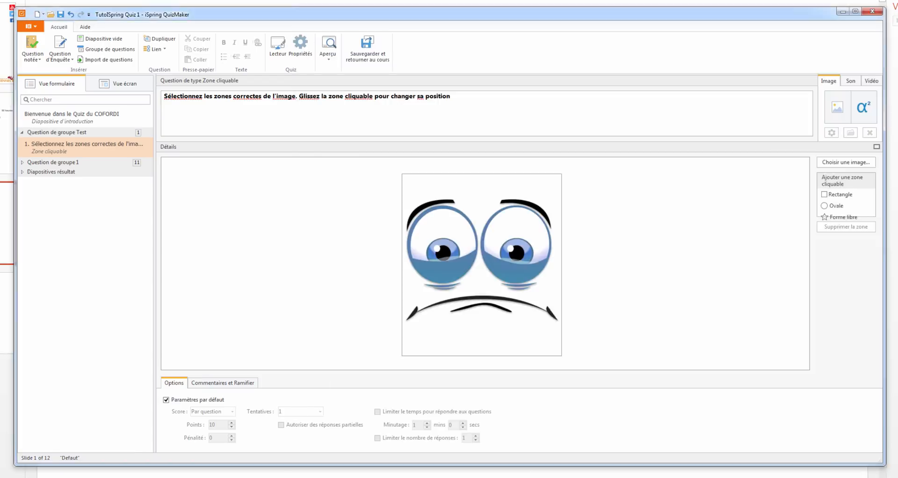
- Replace the question's image with happy_excited_expression_eyebrows_raised_400_clr_13259.png from the iMAGES folder
click(842, 163)
click(743, 96)
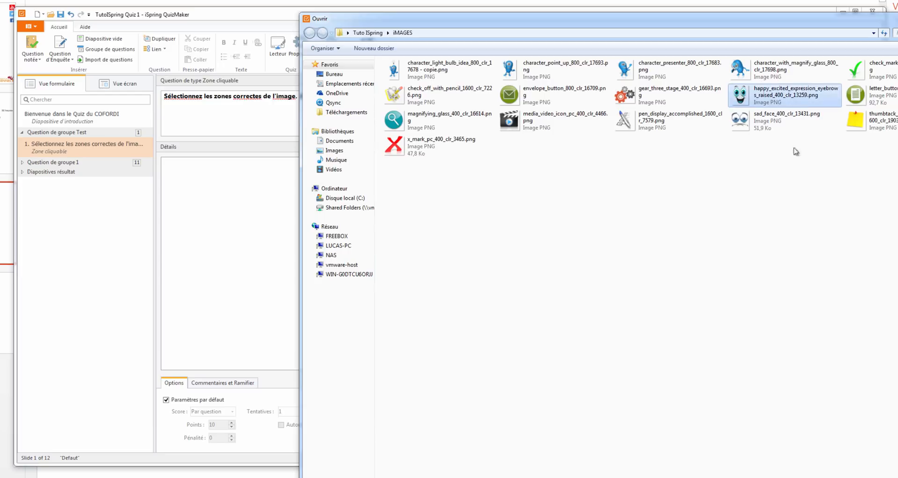
key(Return)
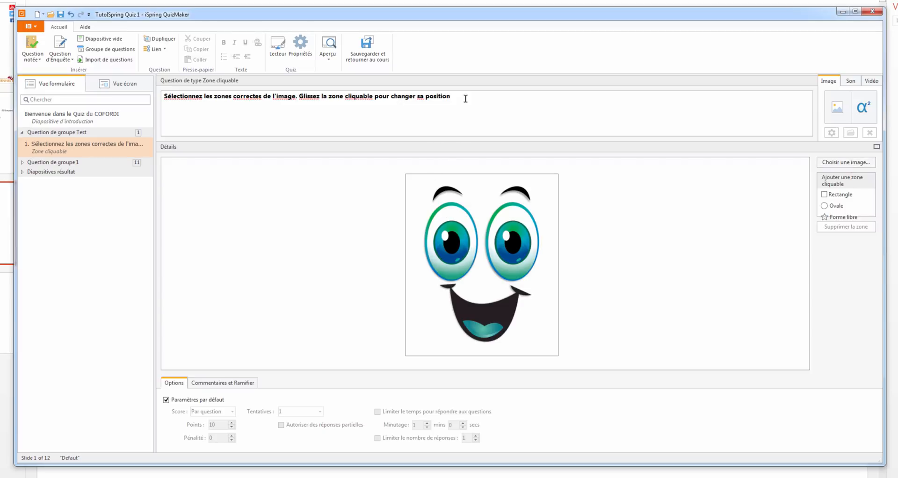
- Replace the question text with "cliquez sur l'oeil gauche"
drag(465, 99, 162, 96)
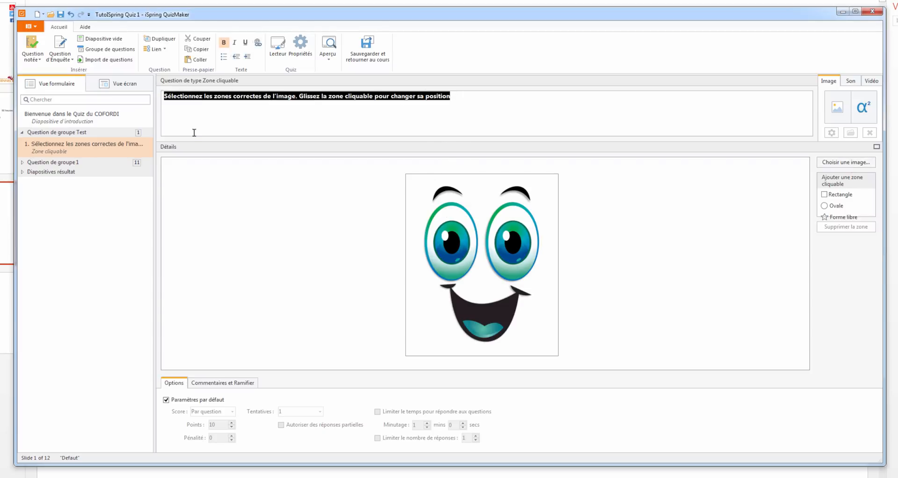
text(C)
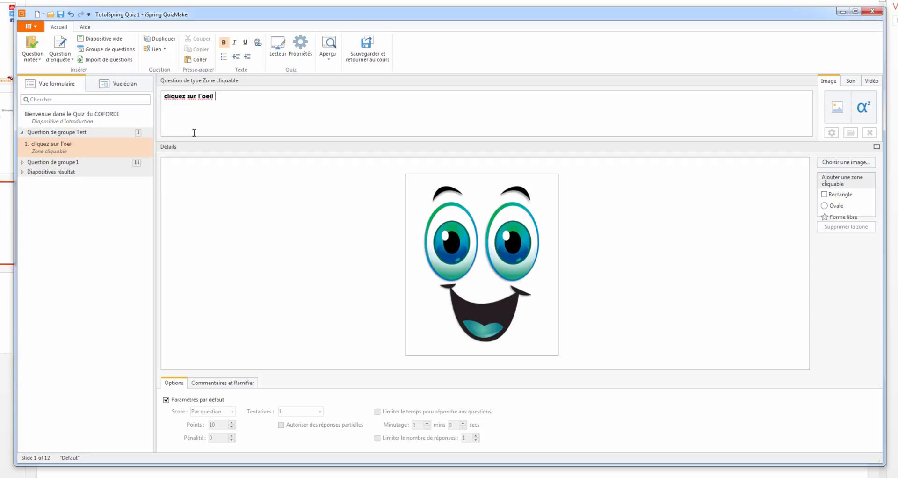
text(liquez sur l'oeil gauche)
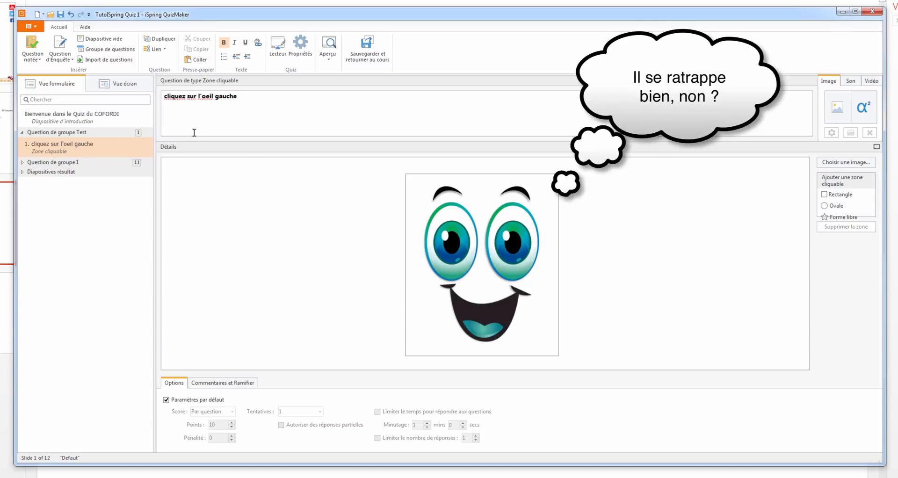
click(259, 187)
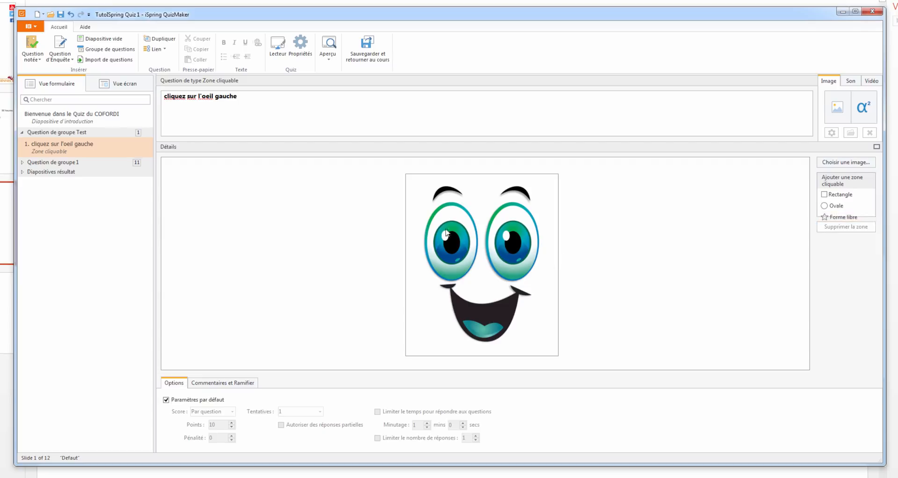
- Draw an oval clickable zone over the left eye of the face and widen it to cover the whole eye
click(844, 206)
drag(434, 202, 477, 283)
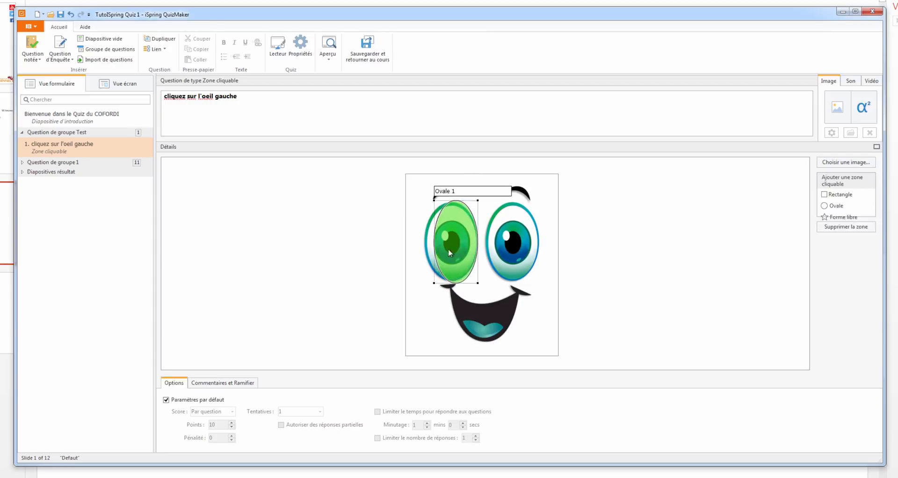
click(426, 285)
click(429, 285)
mouse_move(433, 283)
mouse_down()
mouse_move(412, 283)
mouse_move(424, 283)
mouse_up()
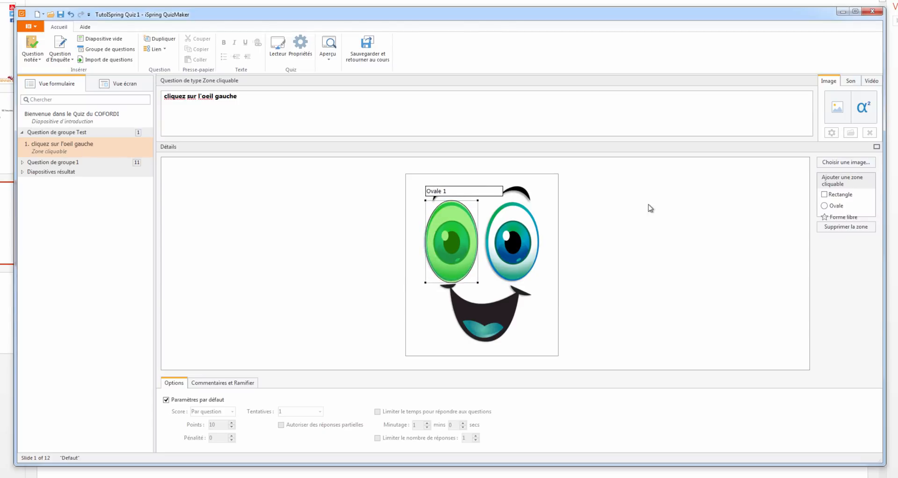
- Rename the oval clickable zone over the left eye as "oeil"
drag(457, 190, 395, 192)
text(oeil)
click(294, 199)
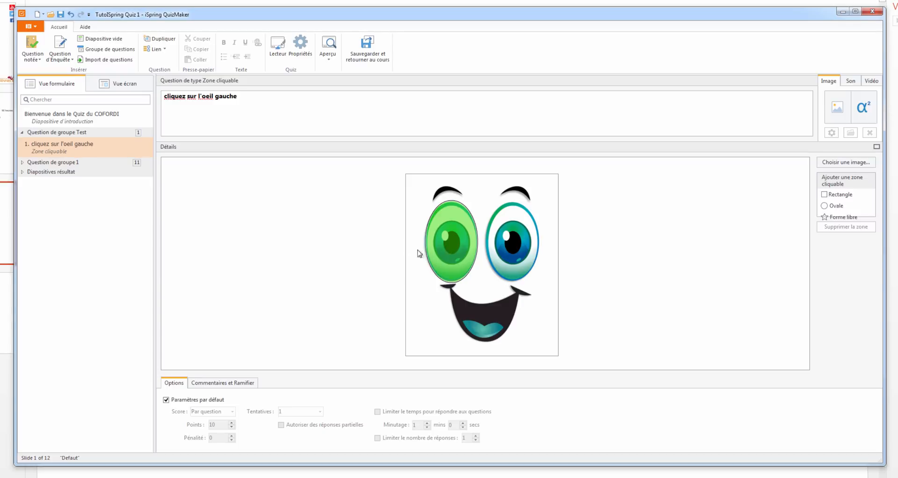
click(445, 240)
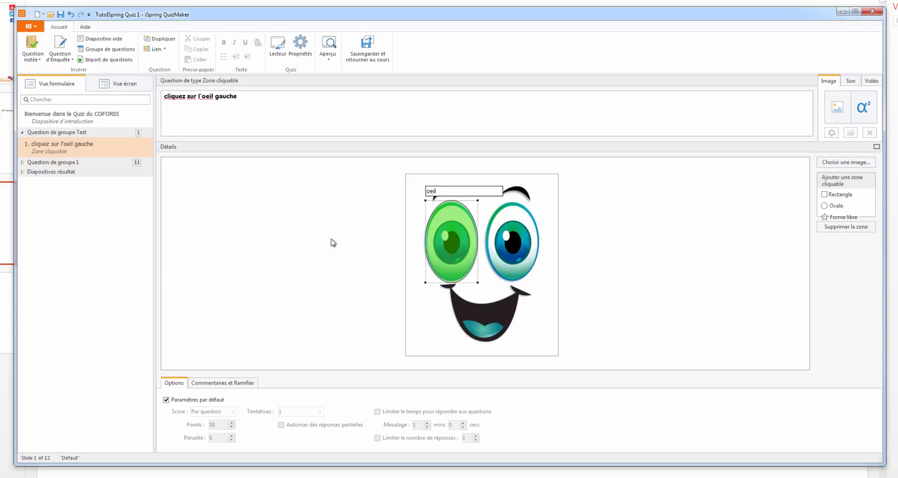
click(304, 243)
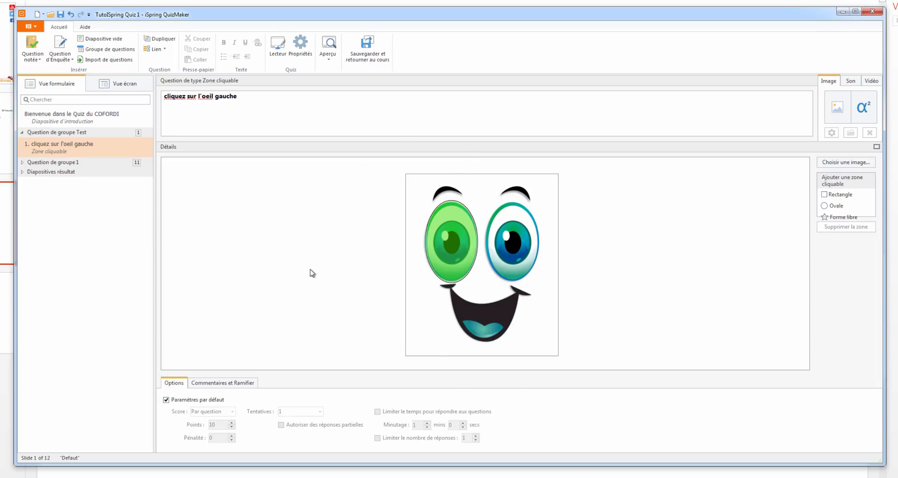
- Preview the question alone, try answer points on both eyes without submitting the quiz, and close the preview
click(330, 57)
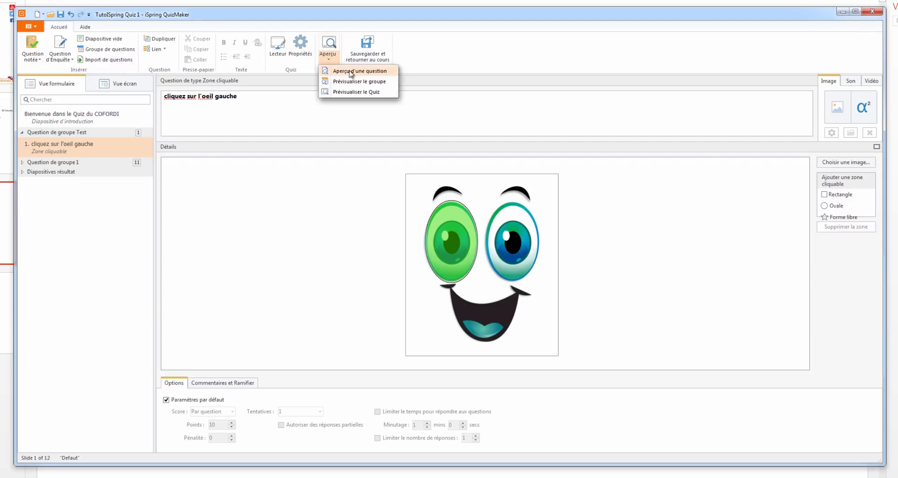
click(355, 71)
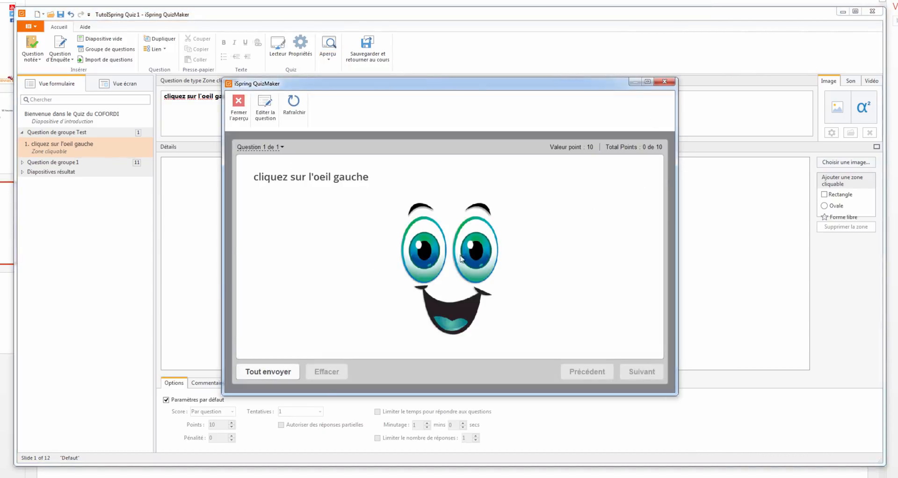
click(425, 248)
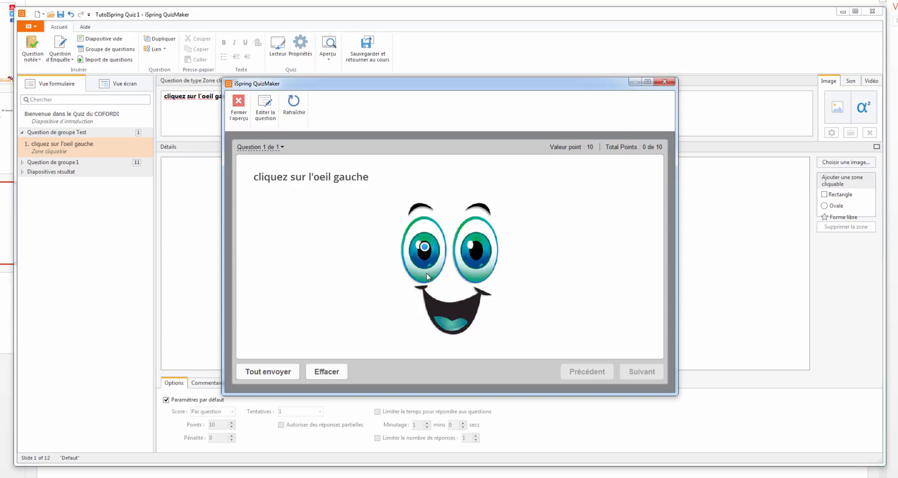
click(270, 374)
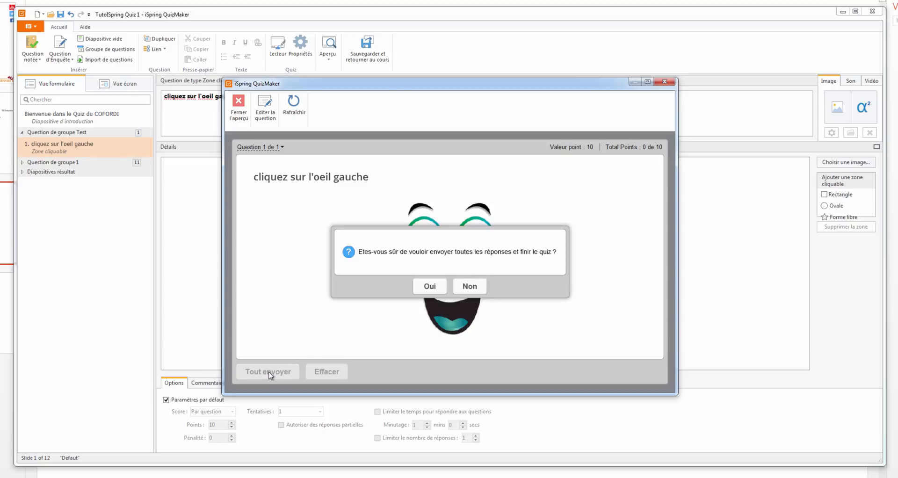
click(472, 288)
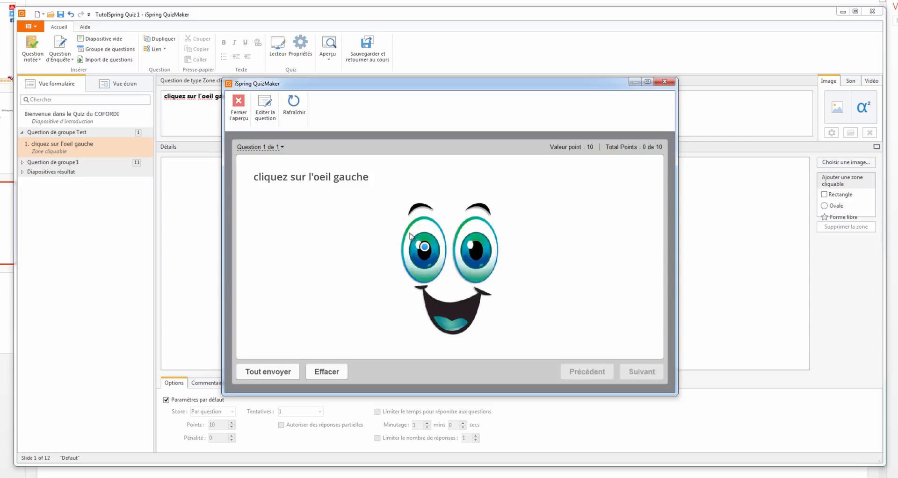
click(476, 251)
click(664, 82)
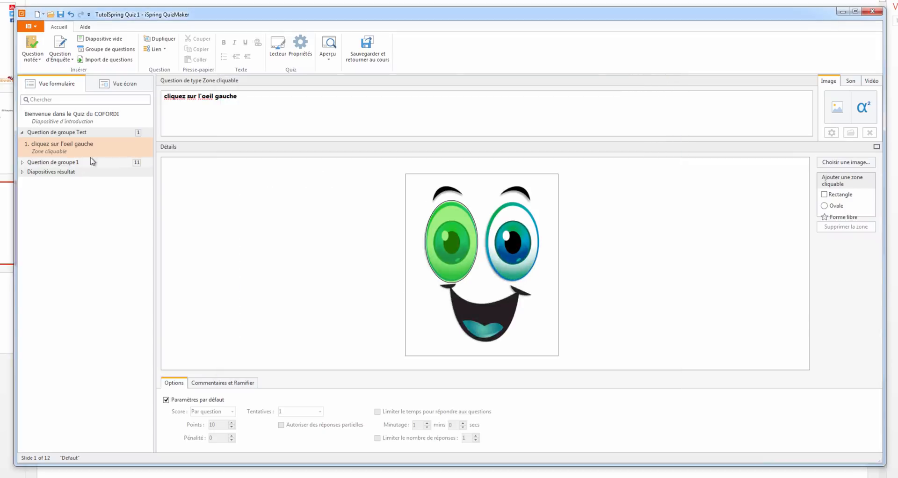
- Import the questions from Quiz cofordi.quiz in the Qsync folder
click(107, 64)
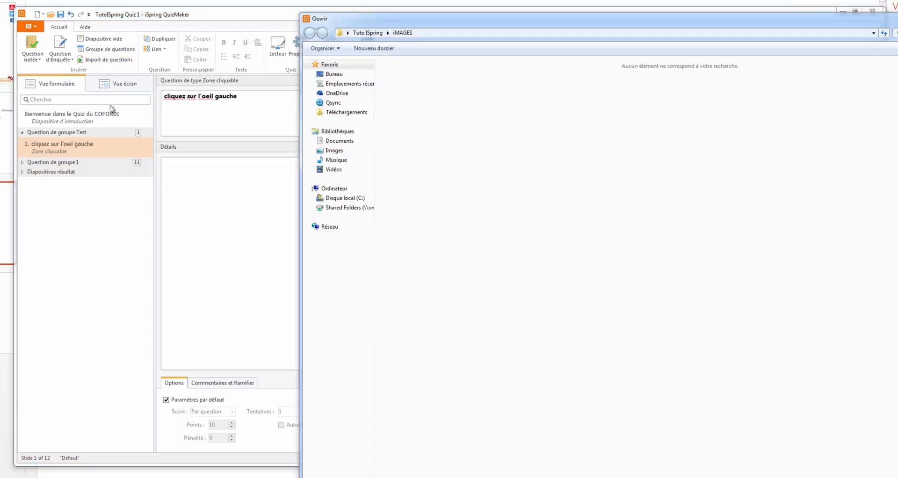
click(334, 101)
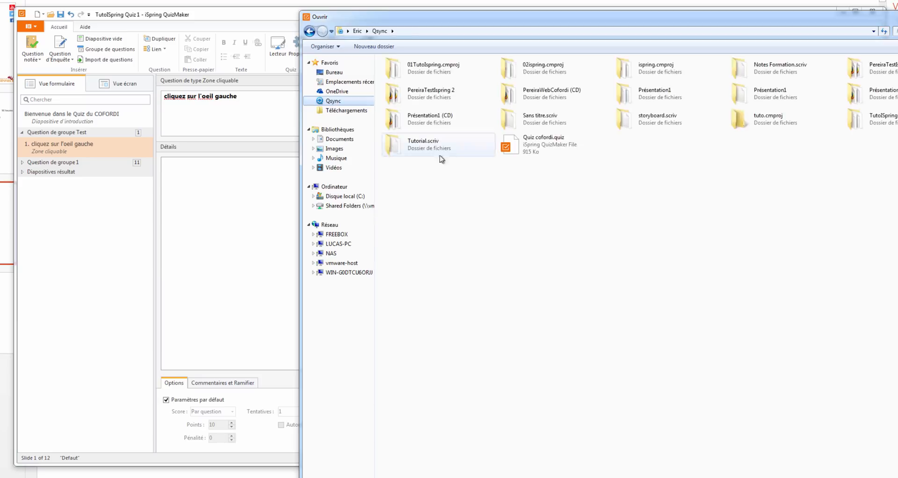
double_click(542, 150)
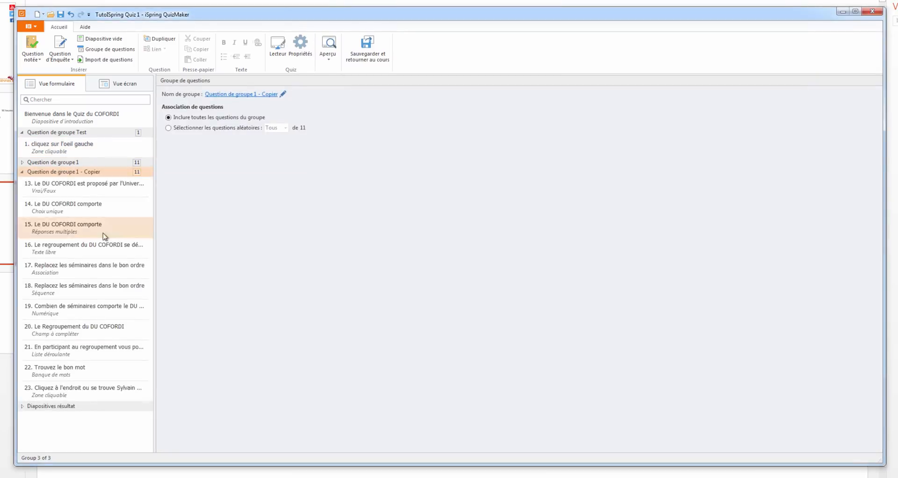
- Collapse the Test group and examine the imported questions from Vrai/Faux through Champ à compléter in the copied group
click(22, 133)
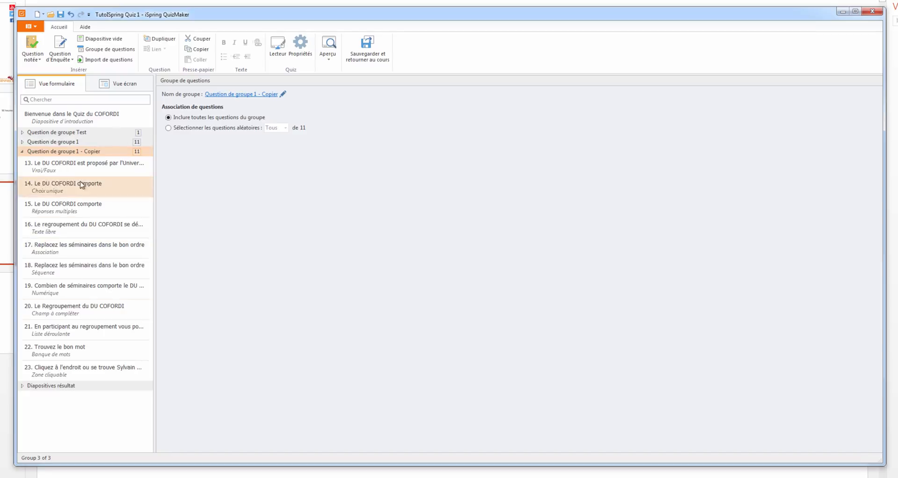
click(60, 167)
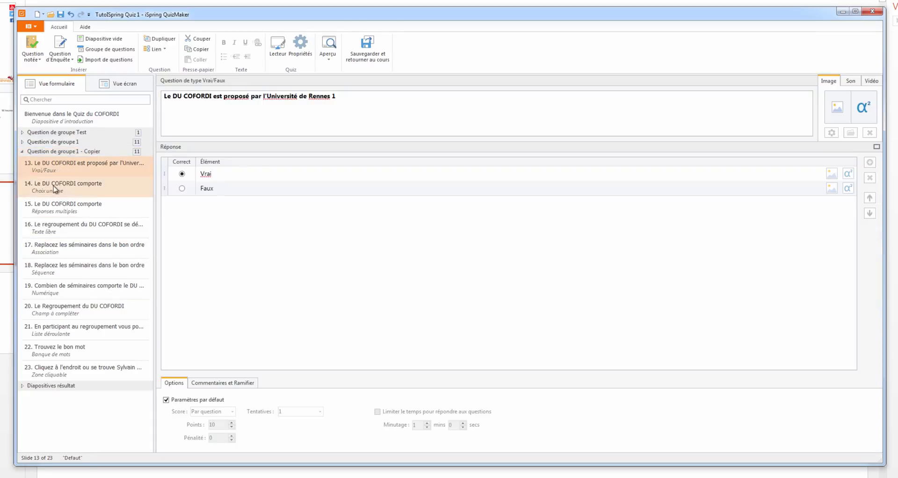
click(55, 188)
click(54, 206)
click(51, 228)
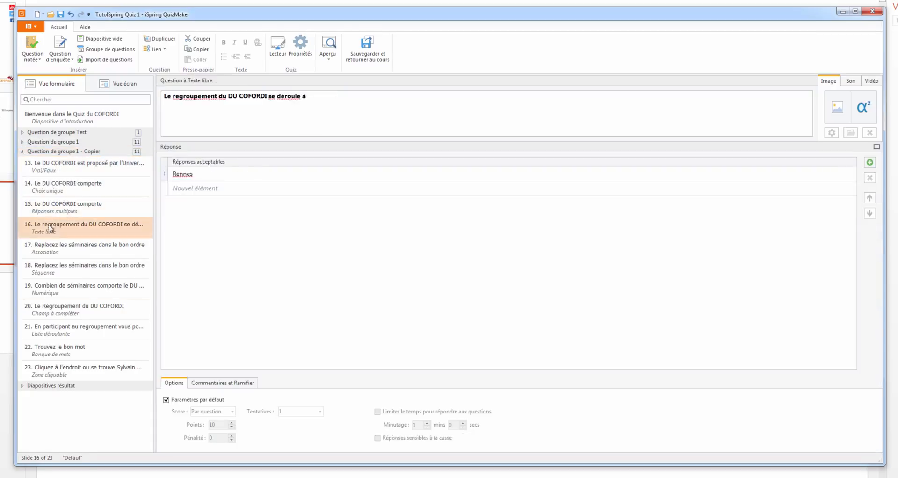
click(50, 249)
click(52, 274)
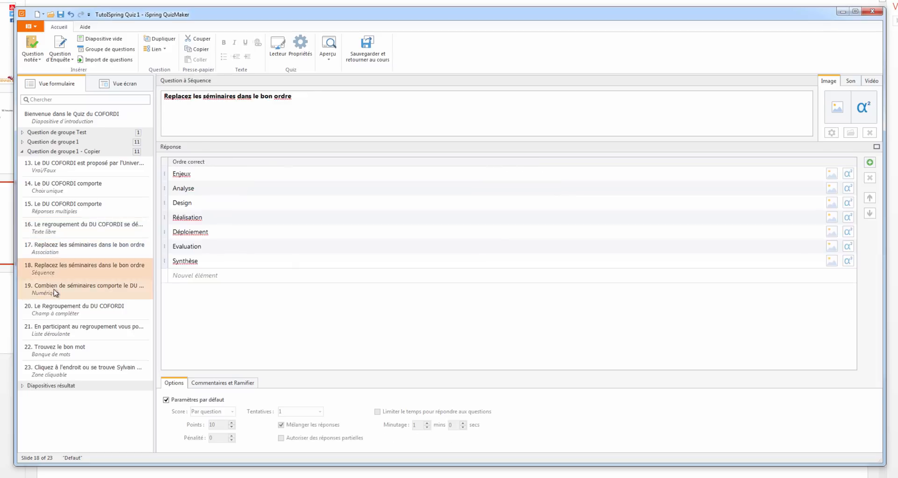
click(55, 292)
click(55, 312)
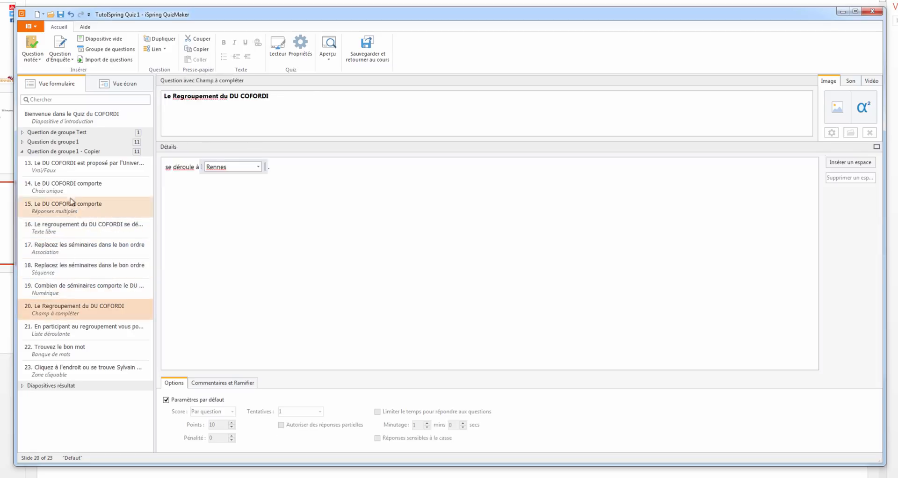
click(66, 164)
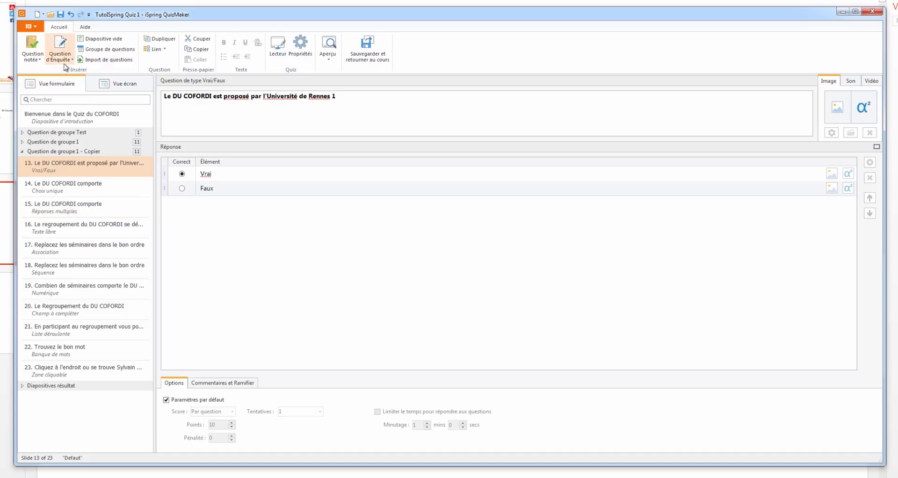
- Add a graded question of type Association after the Vrai/Faux question in the copied group
click(31, 45)
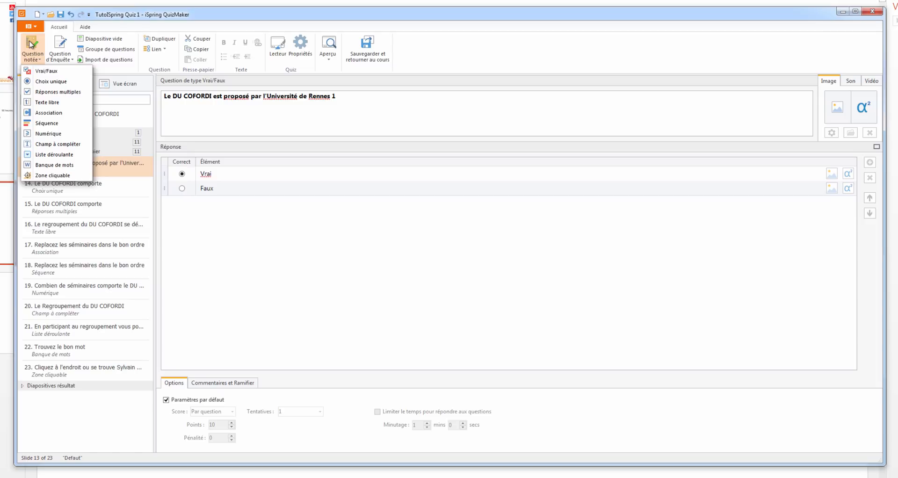
click(48, 113)
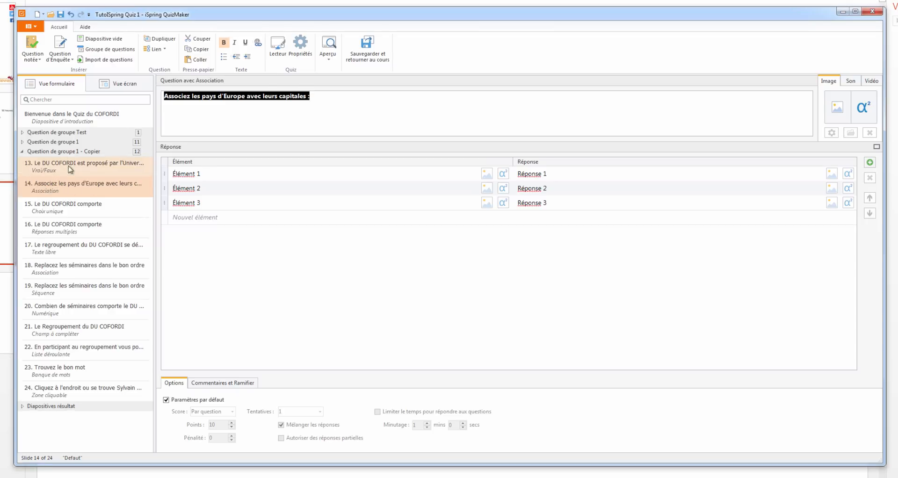
click(84, 166)
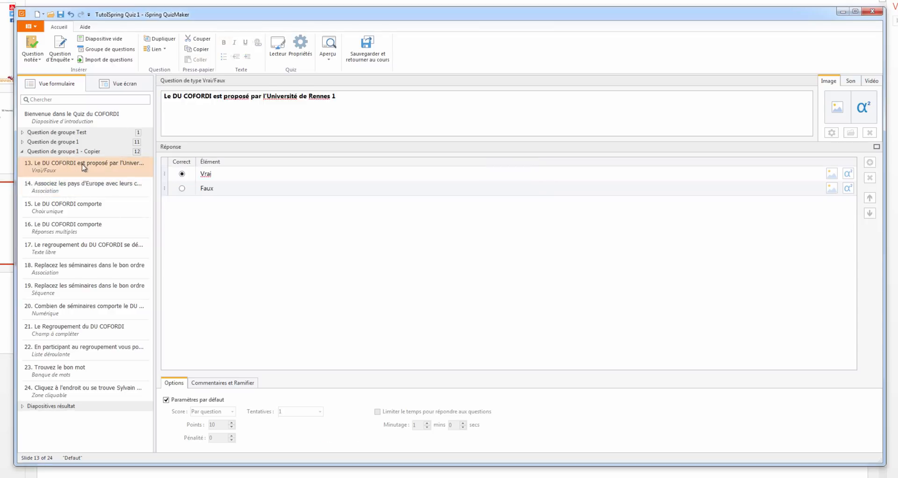
- Delete the new Association question about European countries and their capitals
click(62, 189)
right_click(62, 189)
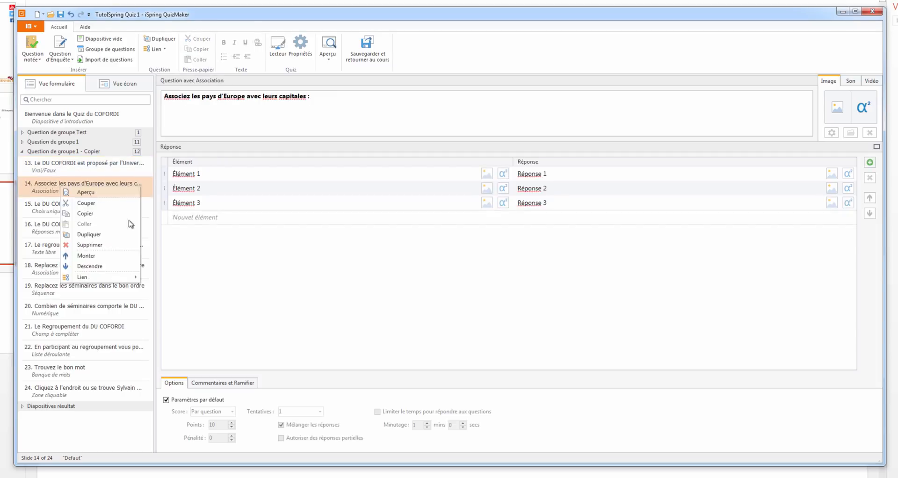
click(92, 246)
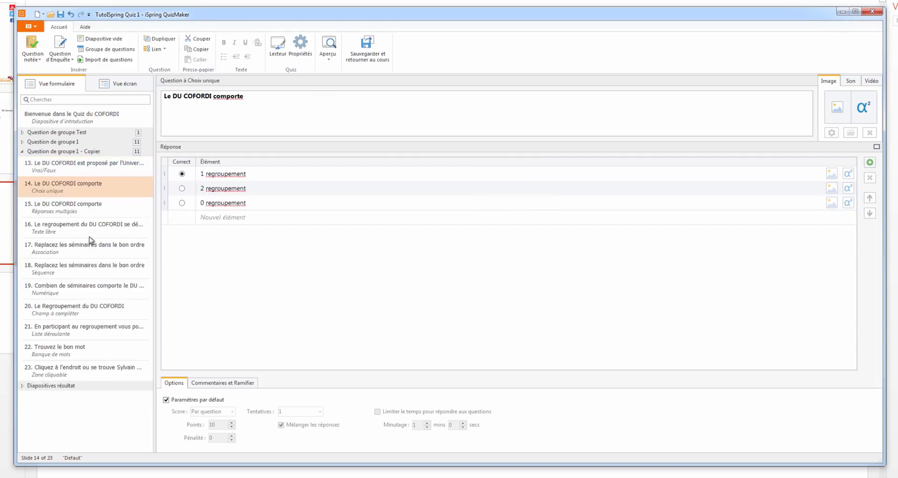
- Add a graded Numérique question at the end of the copied group and move it directly after the Vrai/Faux question
click(62, 166)
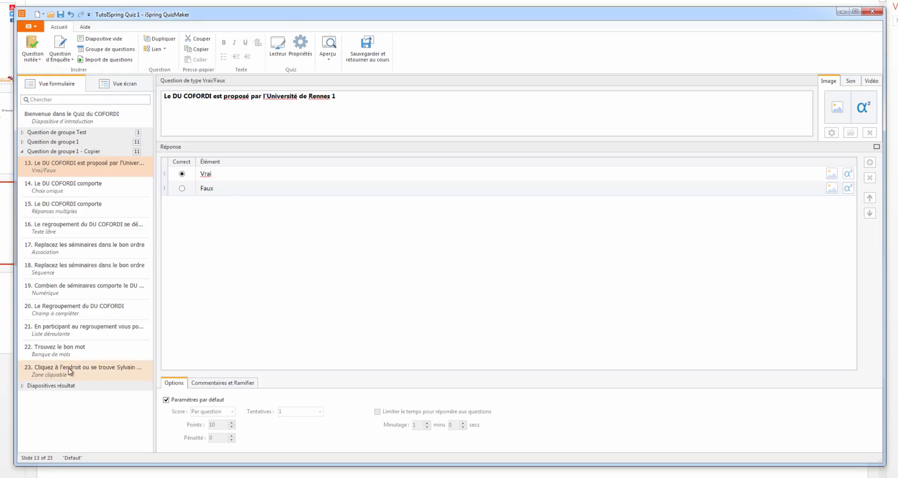
click(58, 374)
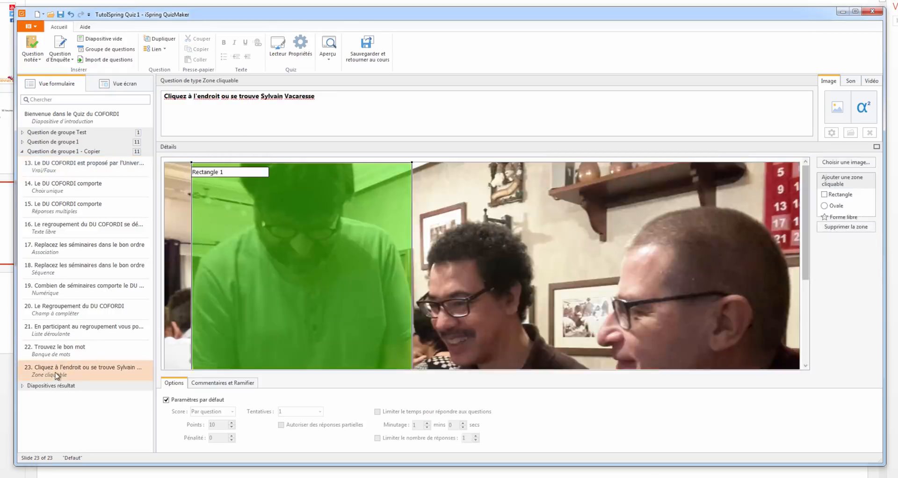
click(40, 49)
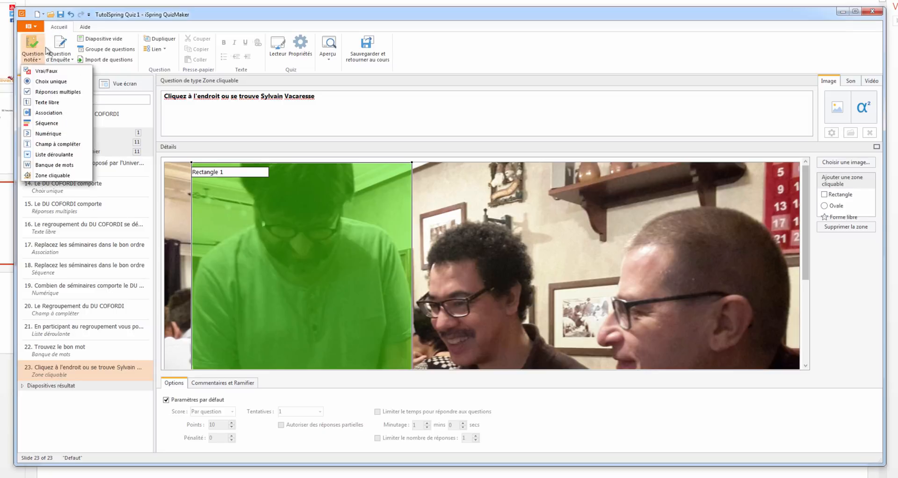
click(45, 135)
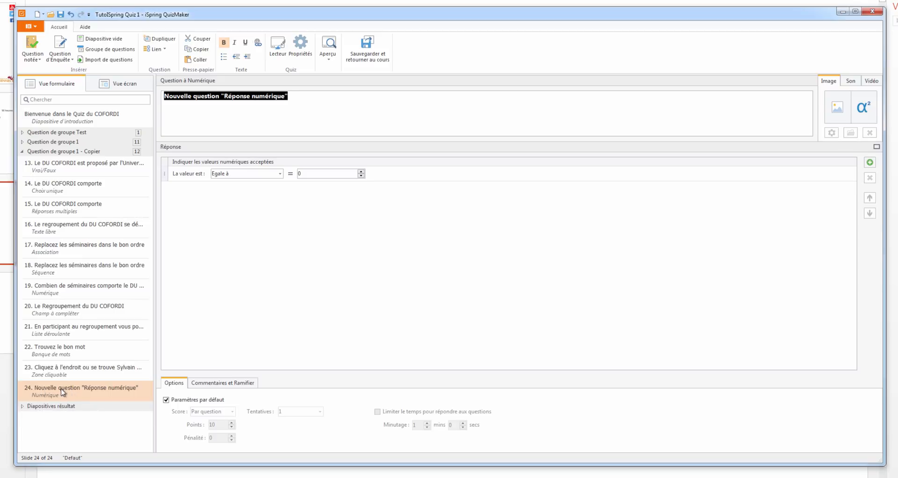
drag(62, 392, 62, 183)
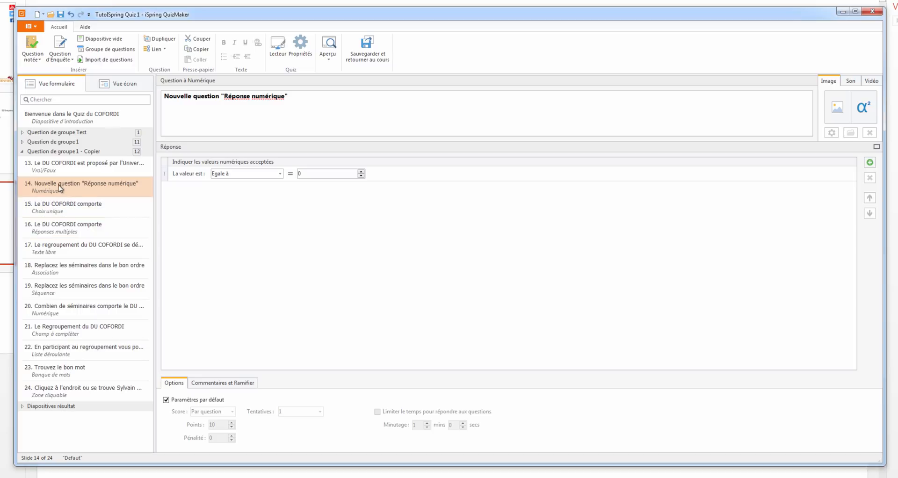
- Delete the new Numérique question "Nouvelle question "Réponse numérique"" from the copied group
right_click(58, 187)
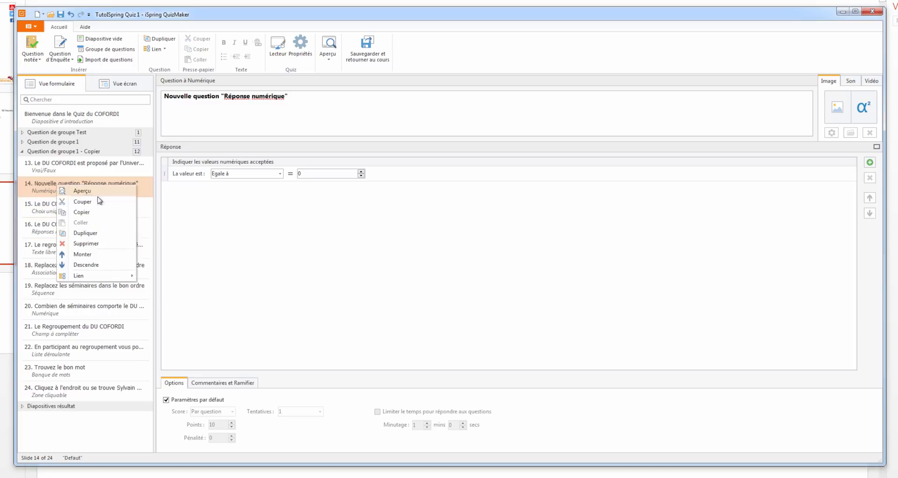
click(82, 248)
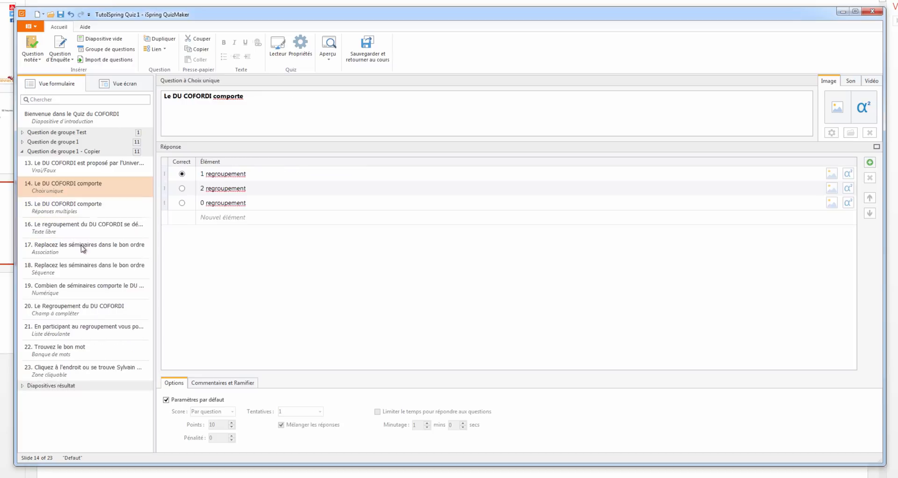
- Examine the copied group's questions in the form view and the slide view, from Vrai/Faux through Zone cliquable, ending on the Vrai/Faux slide
click(35, 168)
click(56, 234)
click(58, 289)
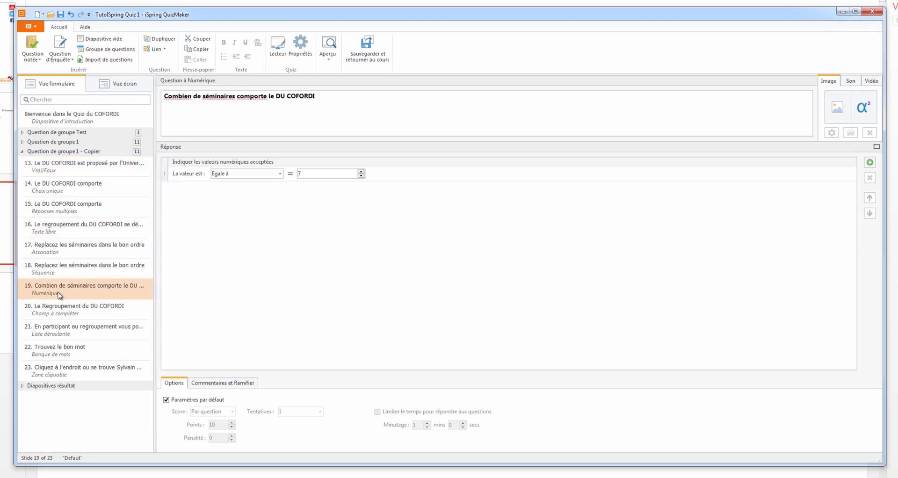
click(68, 164)
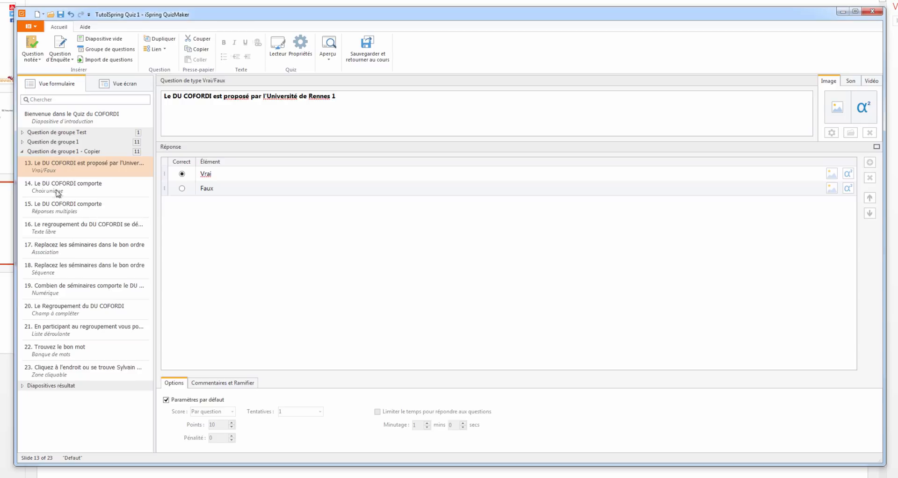
click(121, 85)
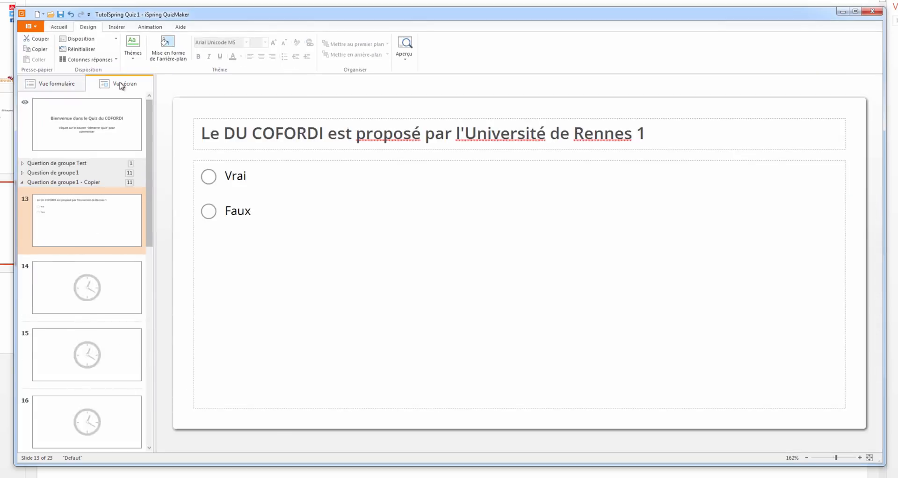
click(61, 287)
click(70, 339)
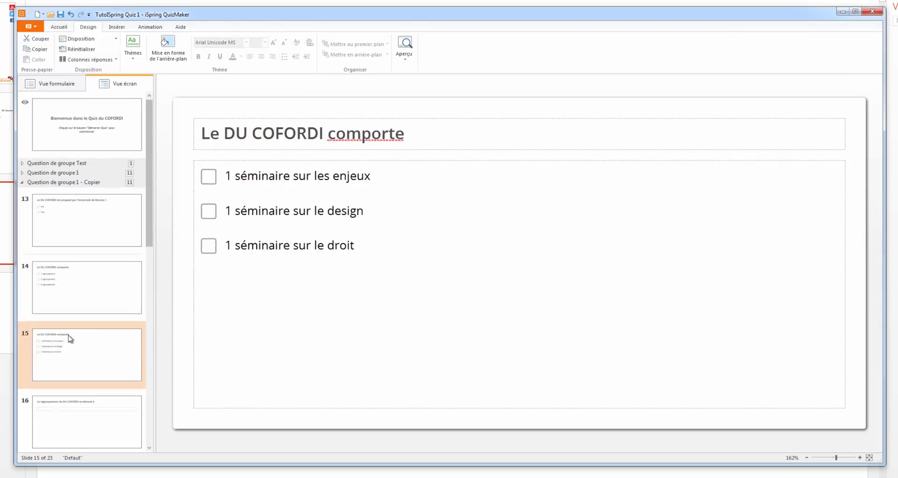
scroll(70, 336, down, 5)
click(79, 208)
click(74, 236)
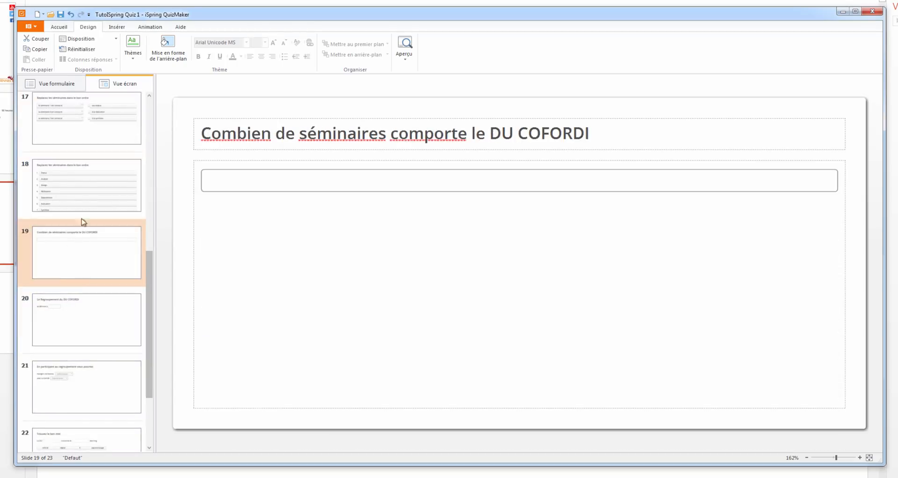
click(75, 323)
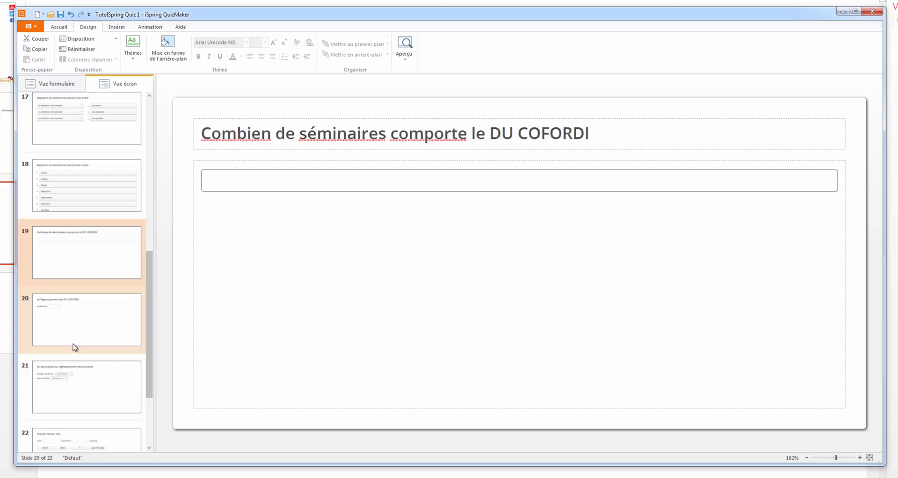
click(74, 378)
scroll(74, 396, down, 2)
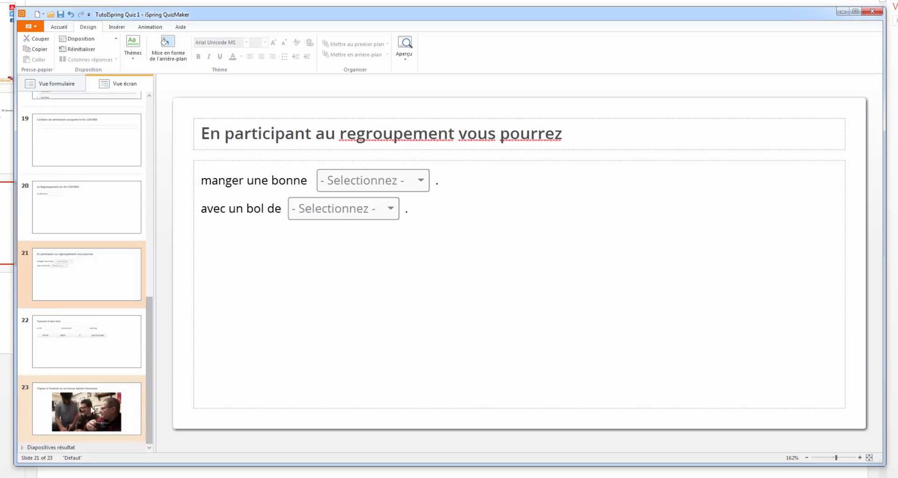
click(90, 409)
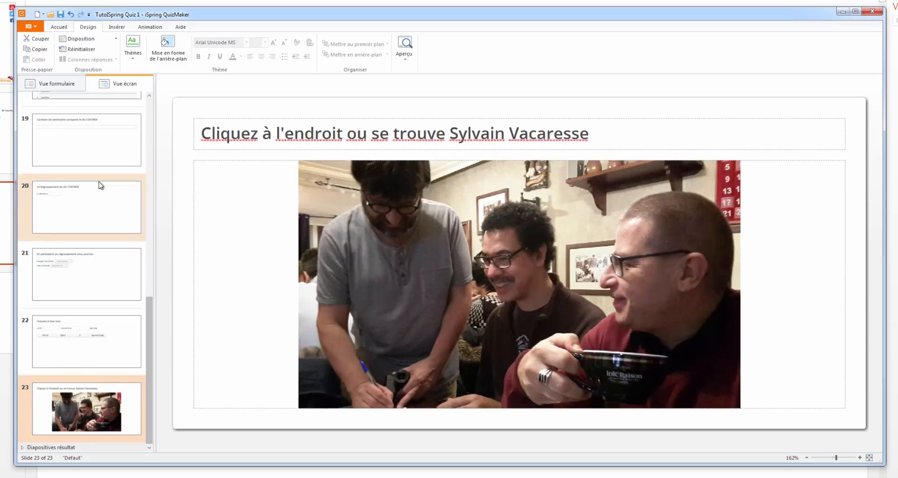
scroll(99, 181, up, 8)
click(66, 202)
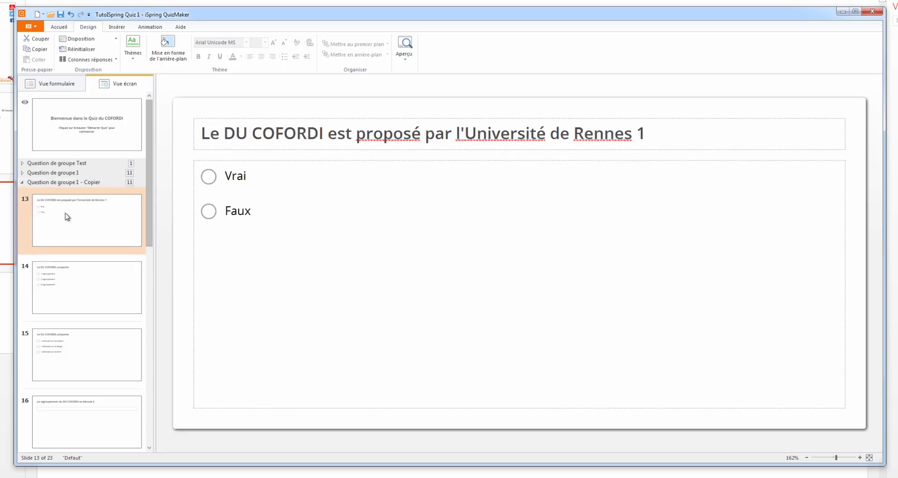
- Change the Vrai/Faux question's title on its slide so that it ends with "Rennes 2"
click(208, 177)
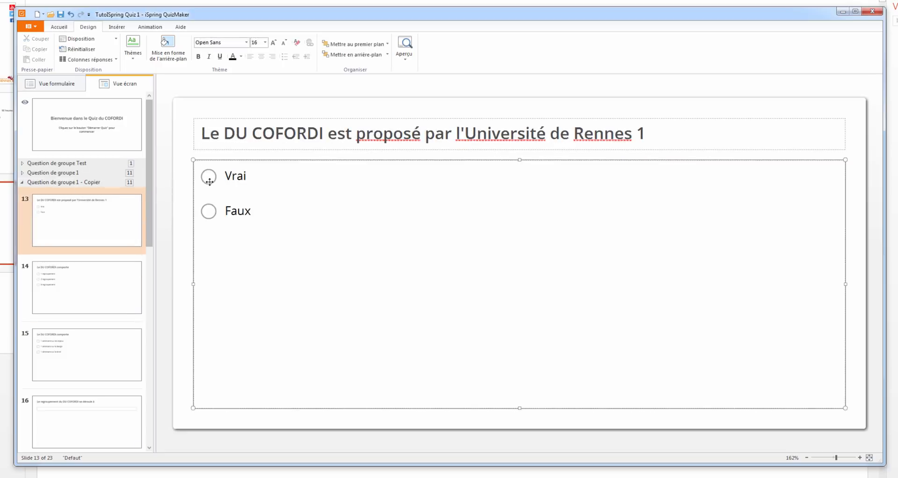
triple_click(293, 133)
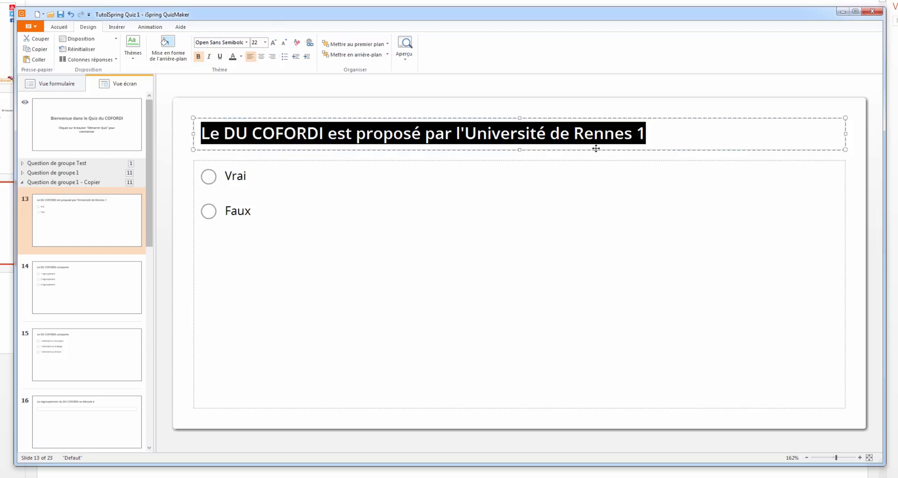
click(653, 143)
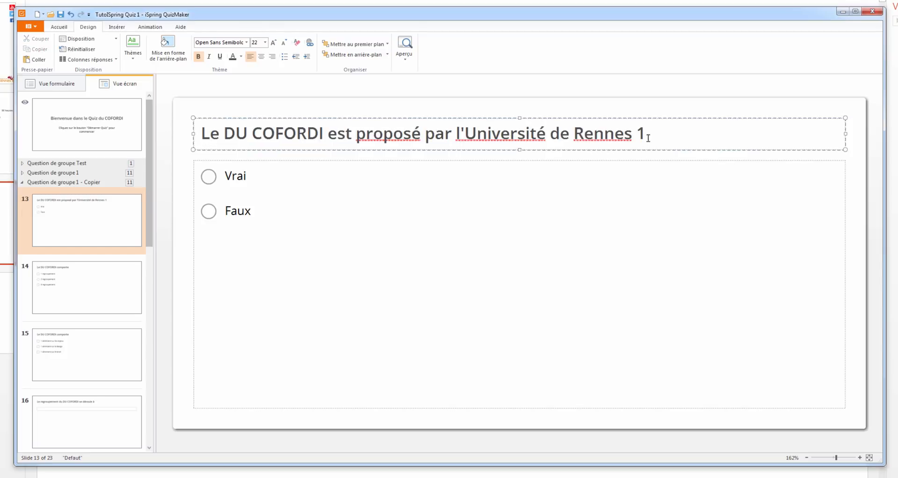
double_click(641, 135)
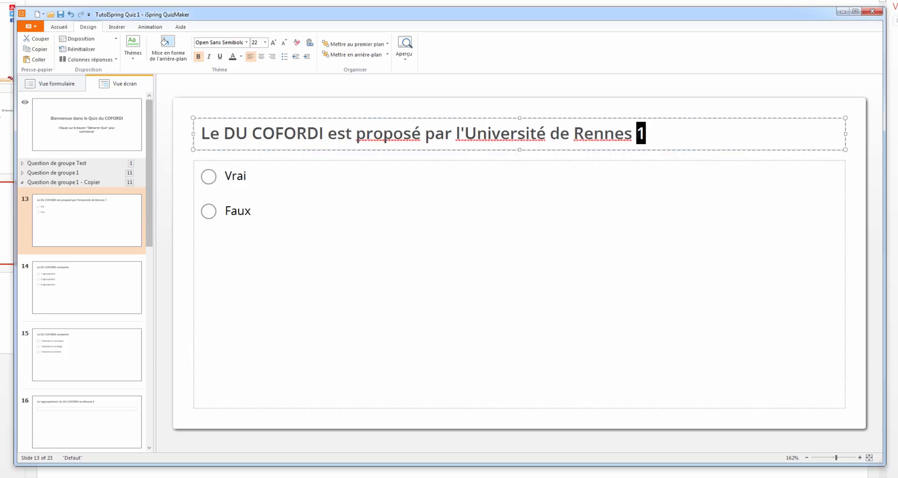
text(é)
key(BackSpace)
text(2)
- Restore the ending of the Vrai/Faux question's text to "Rennes 1" in the form view
click(51, 82)
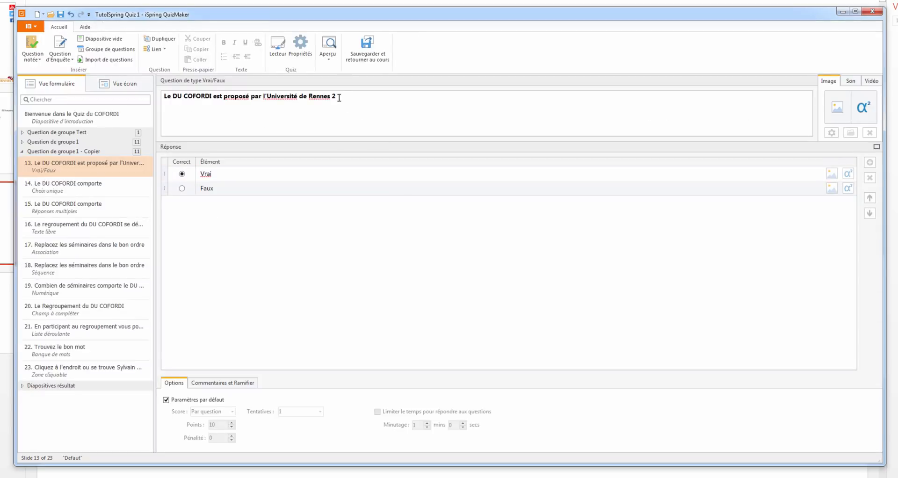
drag(338, 97, 329, 97)
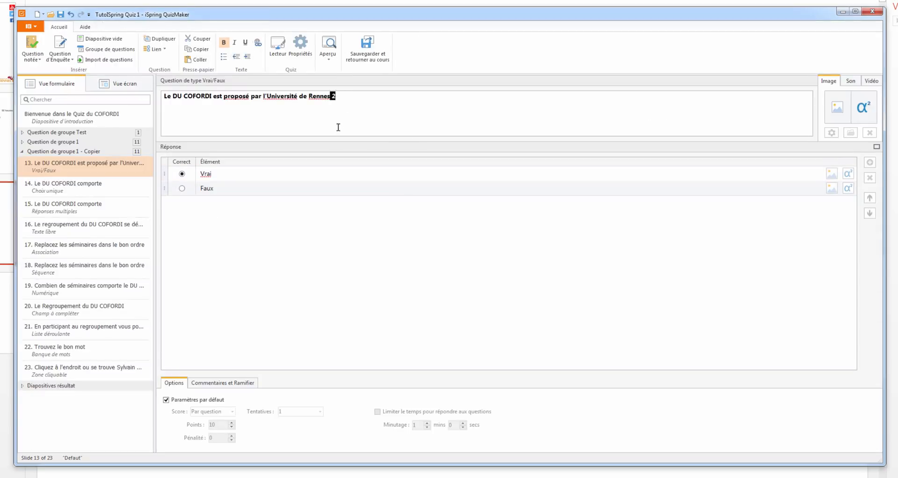
key(BackSpace)
- Check the Vrai/Faux title and the answer areas of the Vrai/Faux and Choix unique questions in the slide view
click(124, 83)
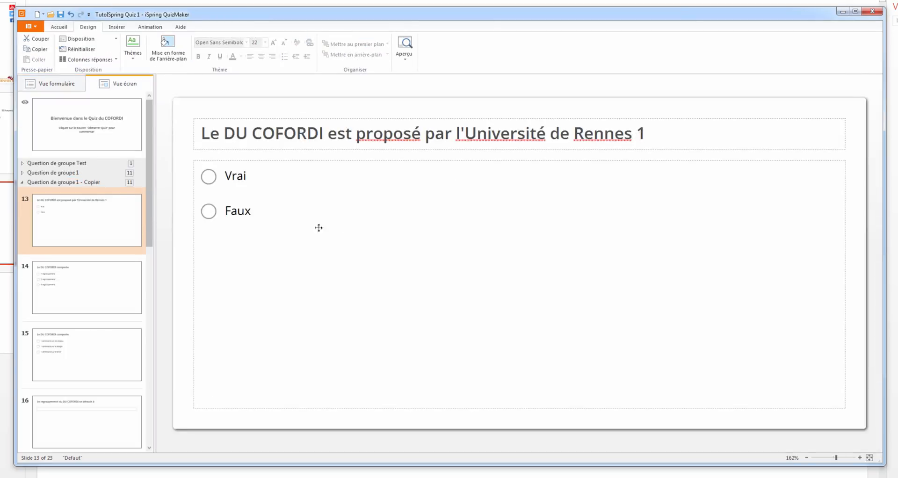
click(226, 187)
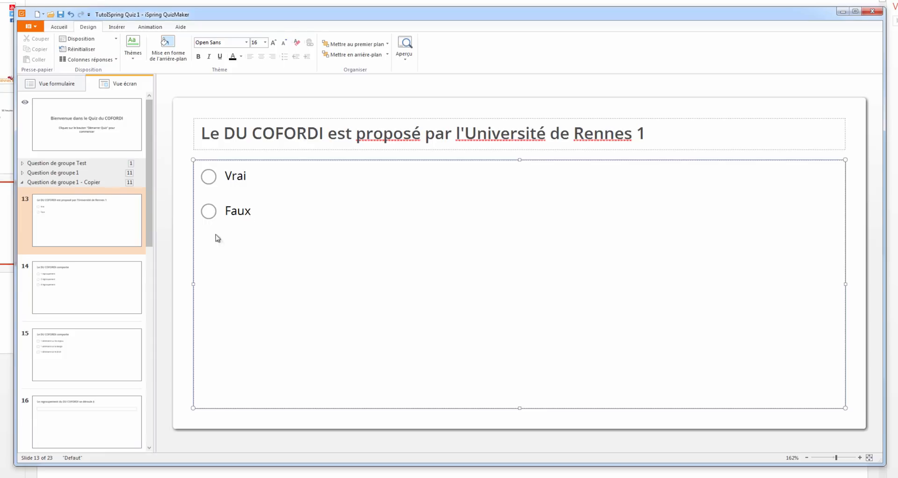
click(98, 288)
click(215, 210)
click(114, 210)
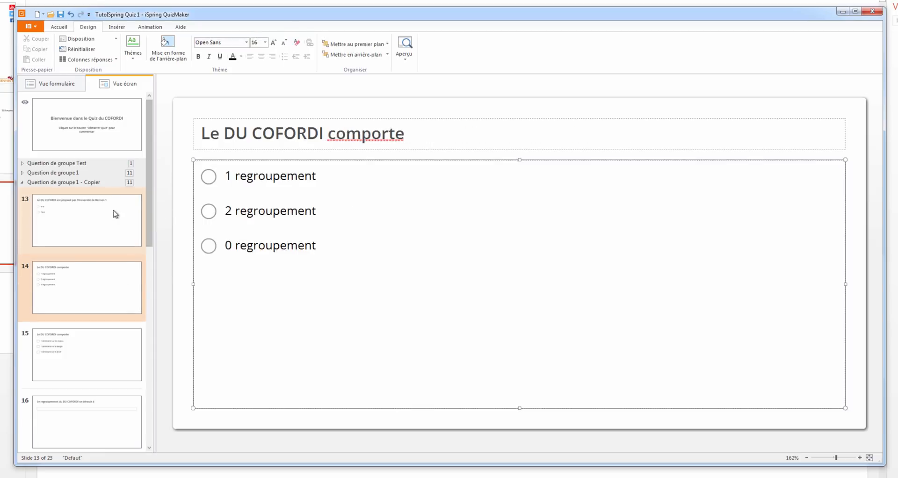
- Change the Vrai/Faux question's text in the form view to end with "Rennes 2" and mark Faux as the correct answer
click(66, 85)
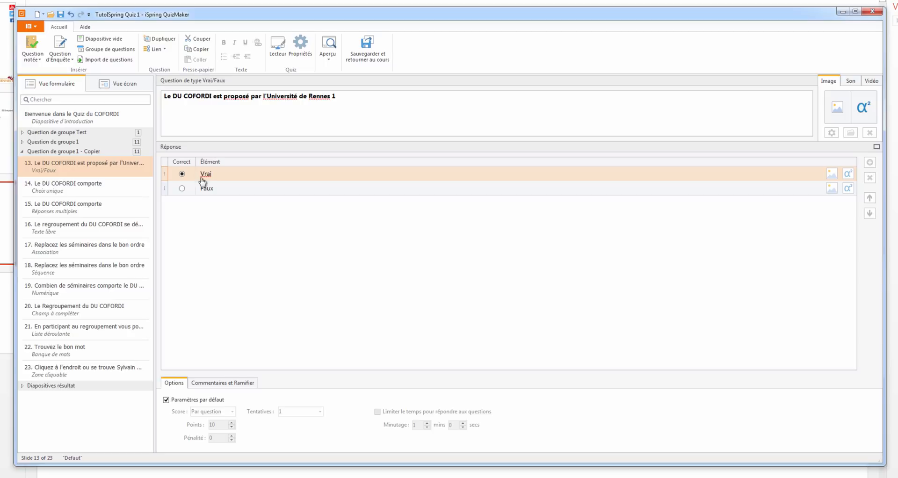
click(337, 96)
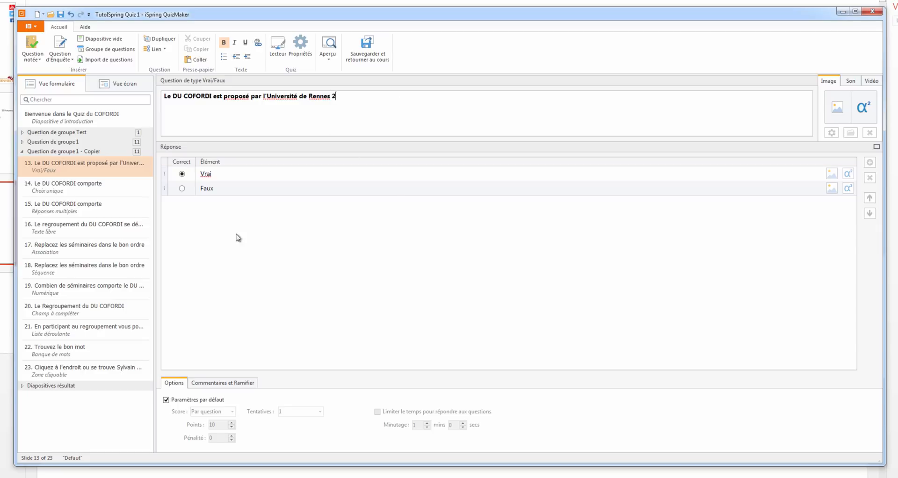
click(181, 189)
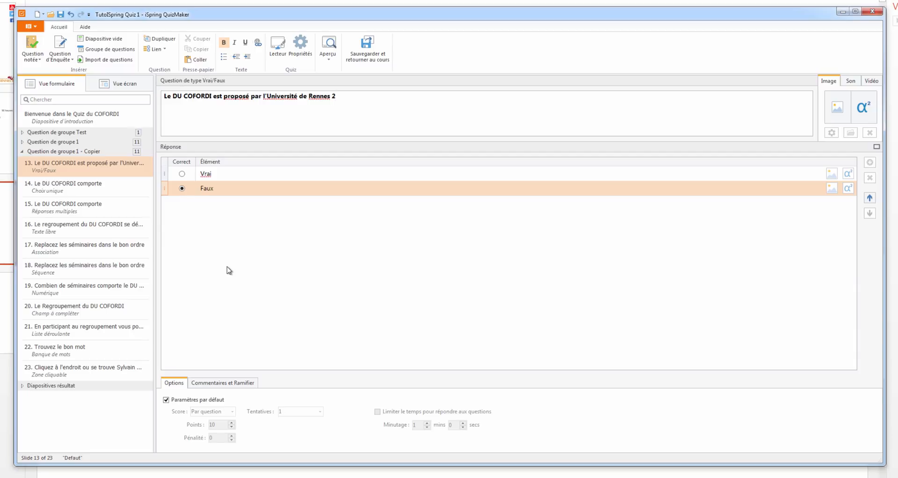
- Add "Renne", "rennes" and "renne" as acceptable answers to the Texte libre question about where the DU COFORDI regroupement takes place
click(59, 190)
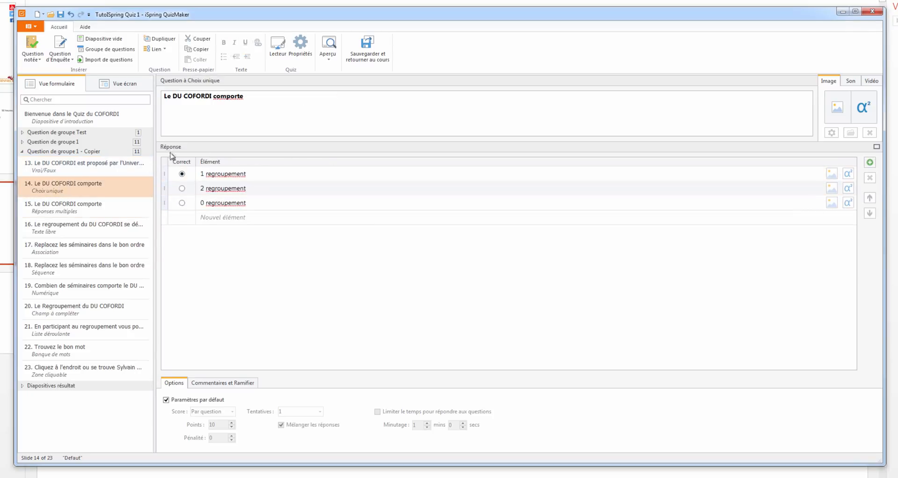
click(68, 210)
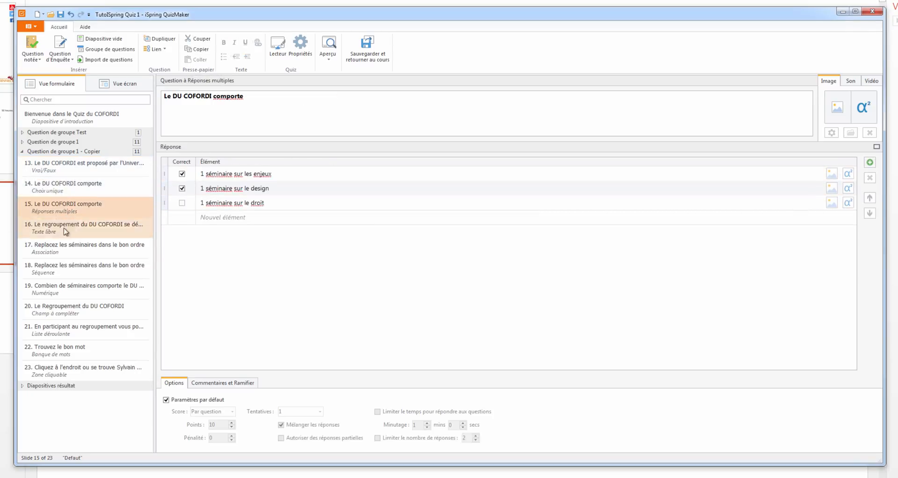
click(65, 230)
click(101, 245)
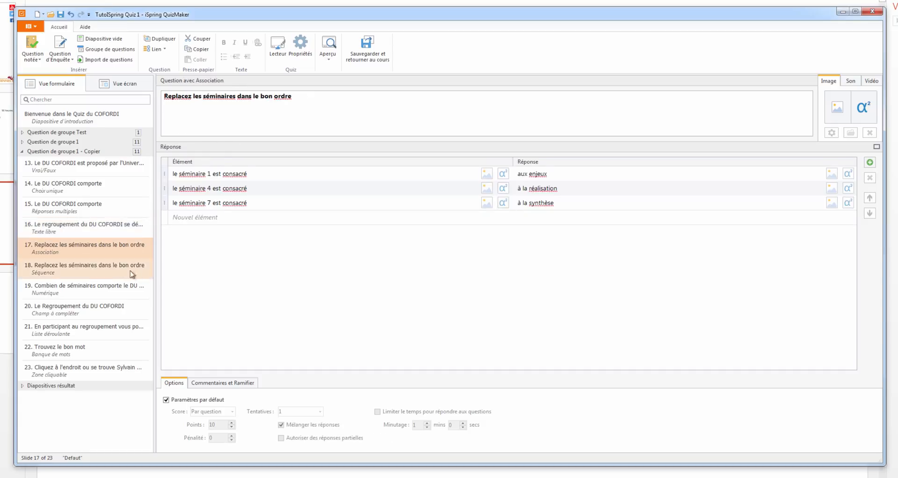
click(69, 229)
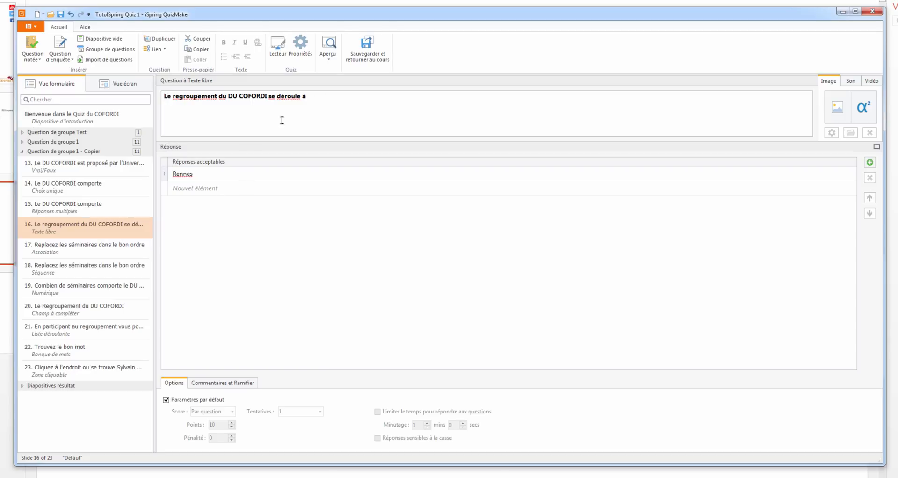
click(190, 188)
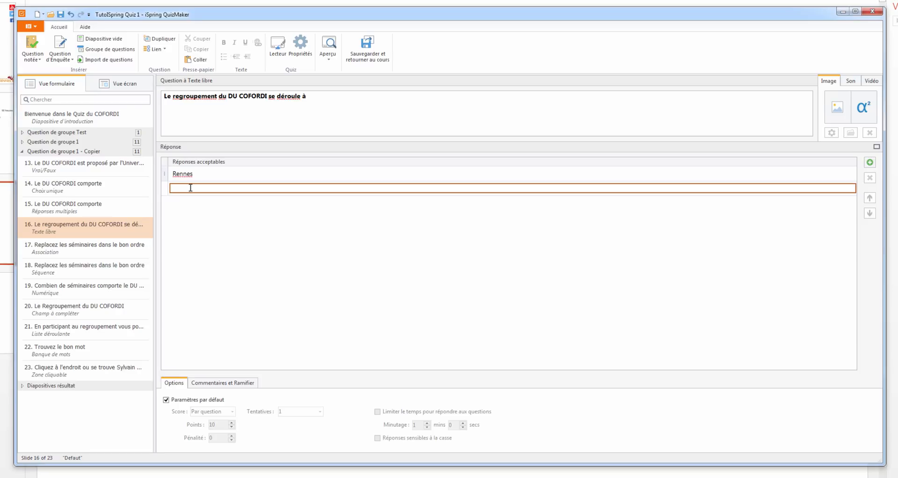
text(Renne)
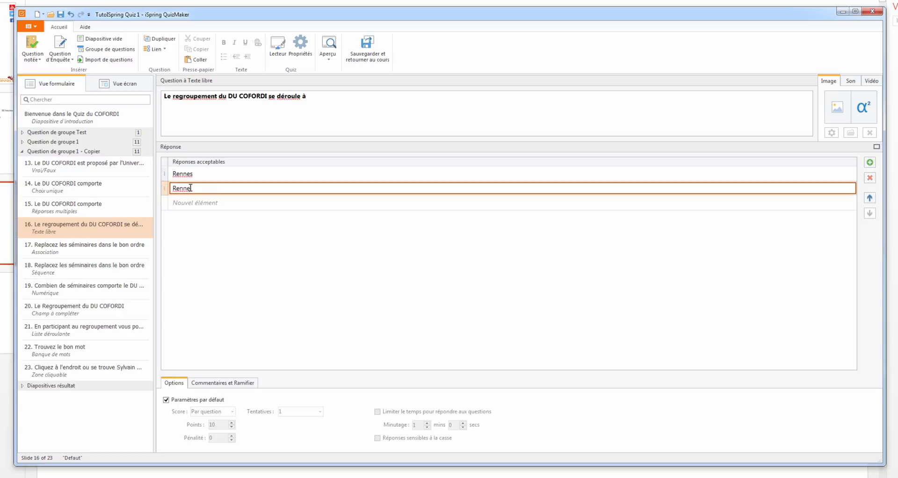
click(202, 204)
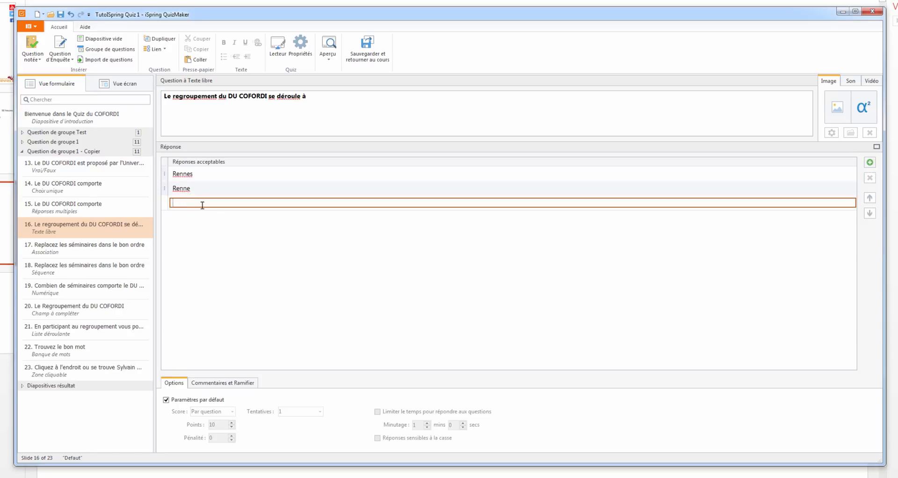
text(rennes)
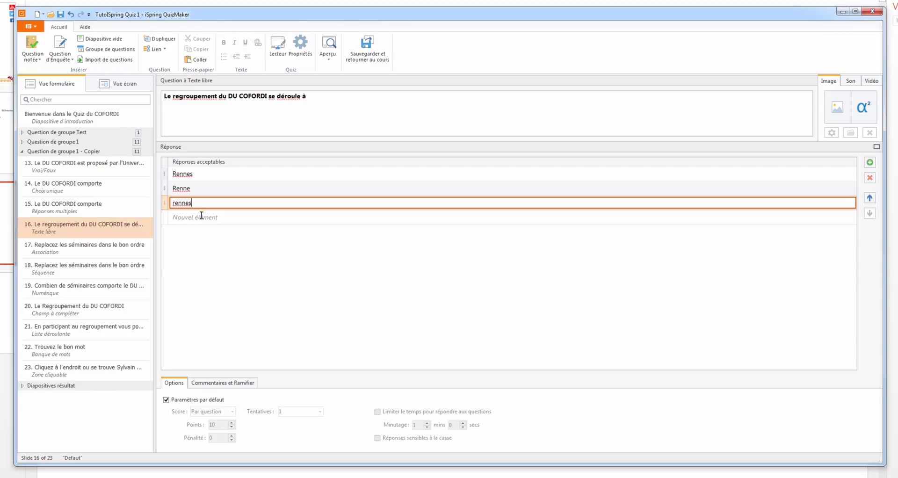
click(201, 216)
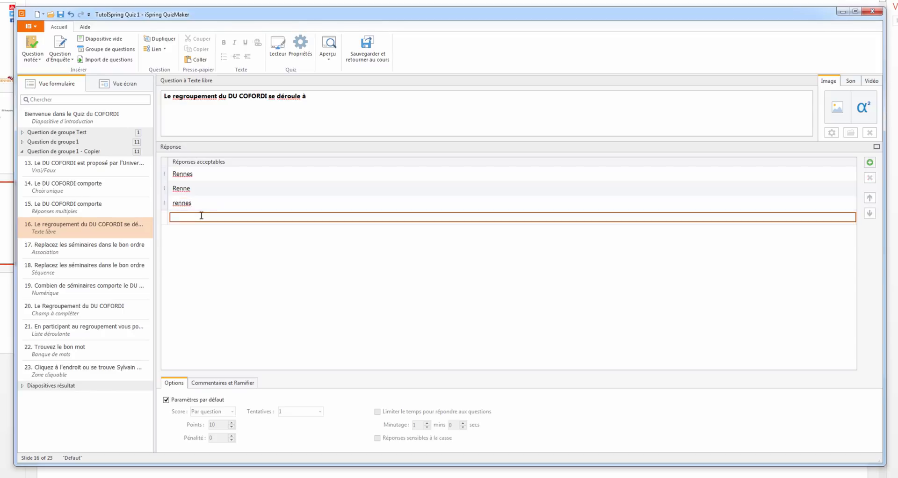
text(renne)
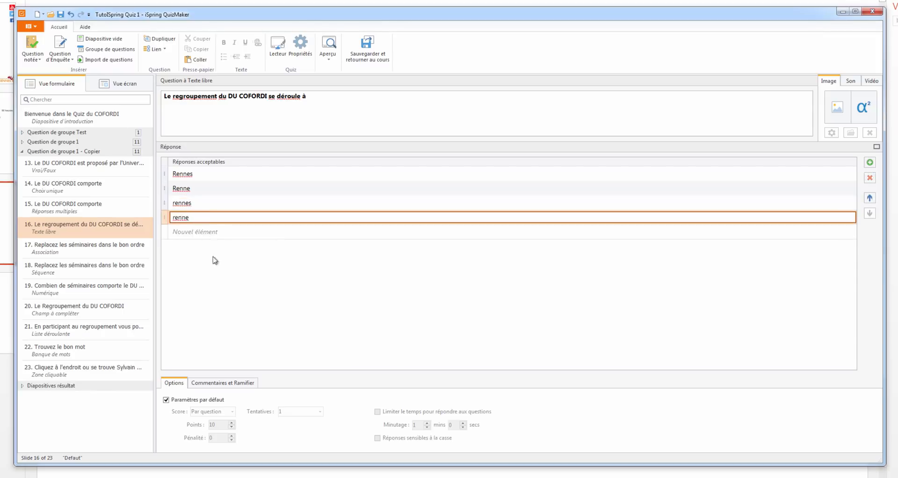
- Review the Texte libre answers and display the Association question "Replacez les séminaires dans le bon ordre" in the slide view
click(210, 179)
click(203, 201)
click(203, 216)
click(202, 232)
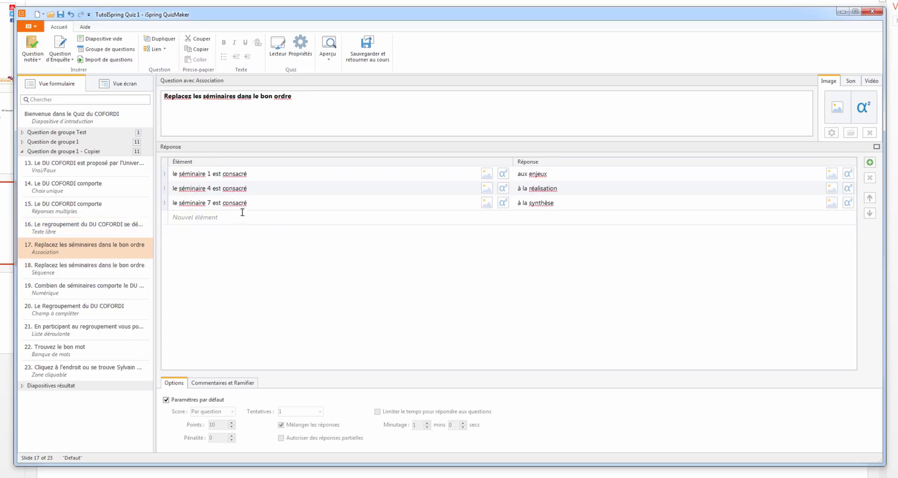
click(121, 84)
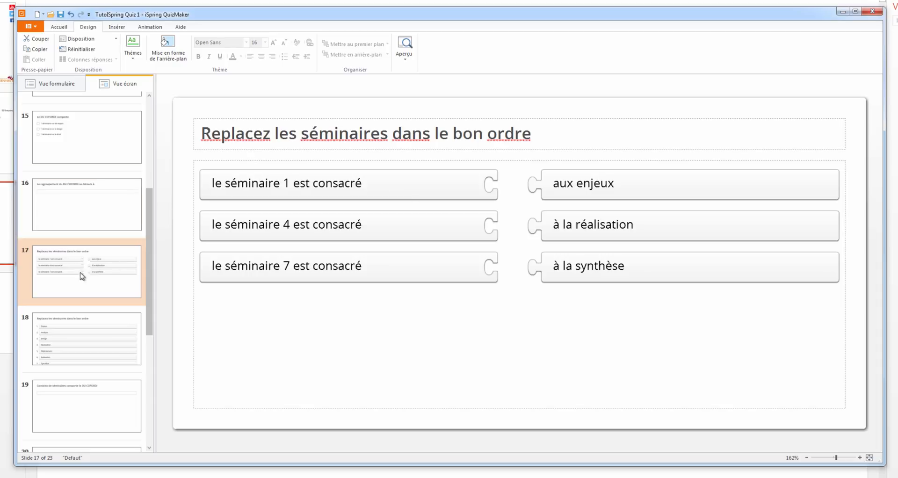
- Preview the Association question alone, try matching the séminaires with their topics in correct and incorrect pairings, and close the preview
click(408, 62)
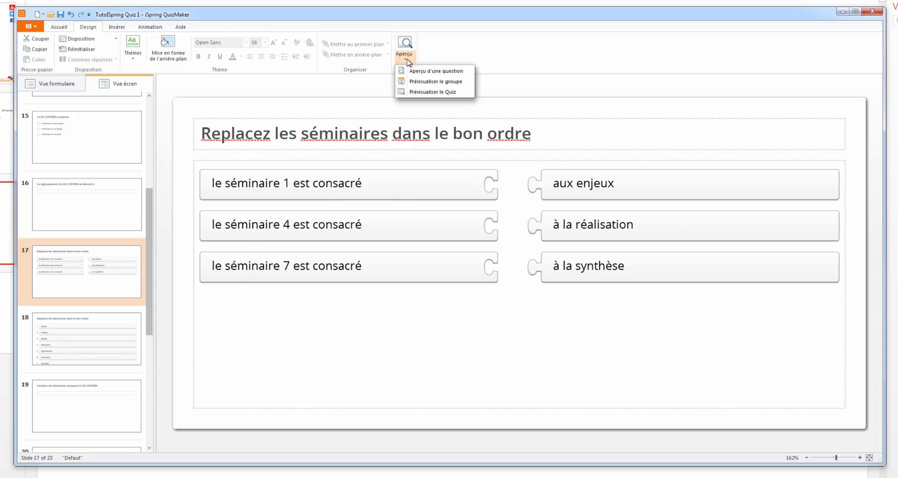
click(434, 72)
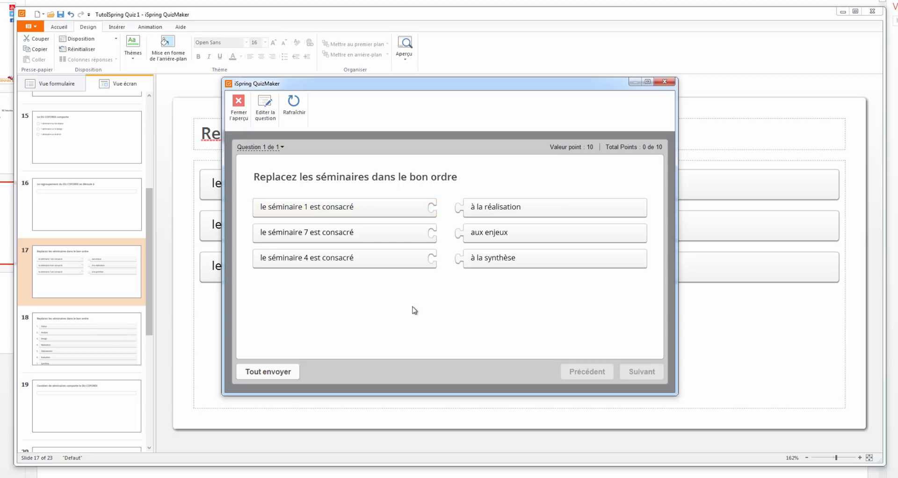
drag(519, 233, 489, 205)
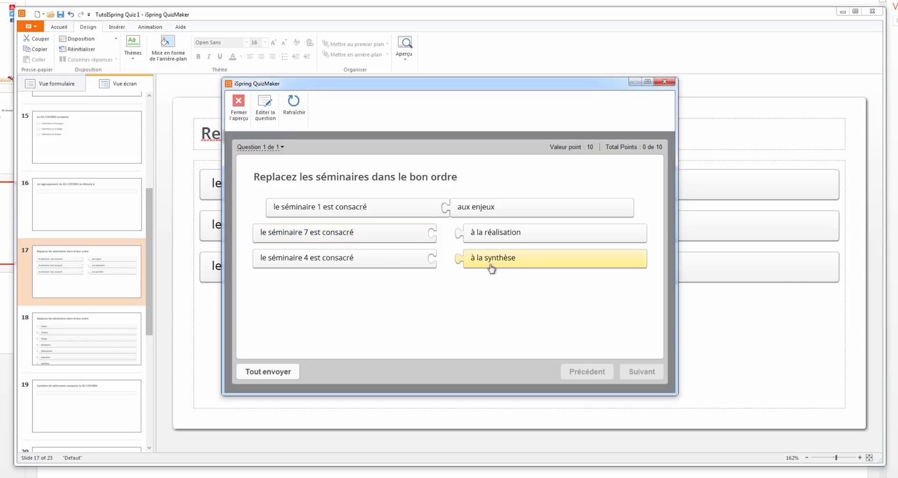
drag(507, 260, 479, 236)
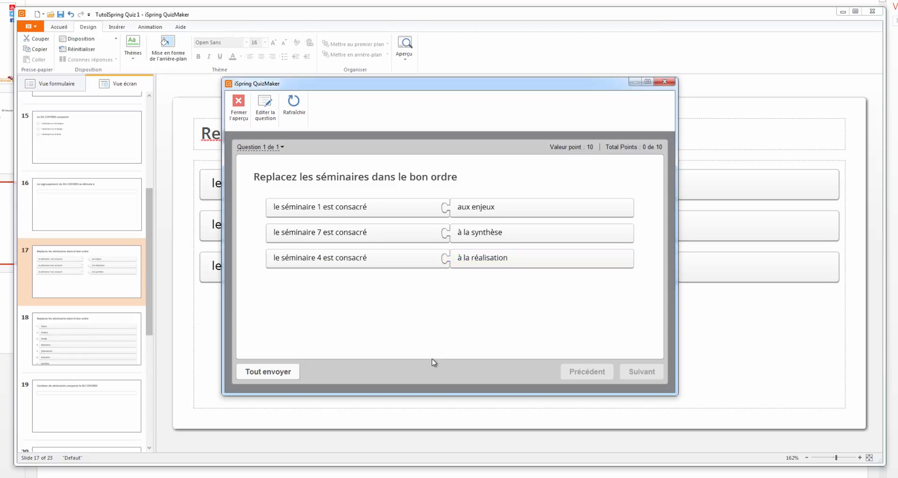
drag(388, 264, 397, 235)
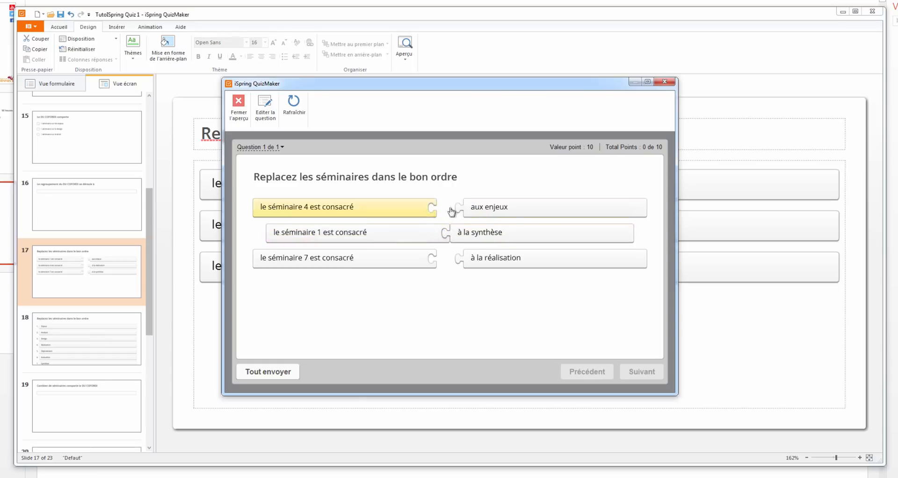
drag(487, 208, 470, 210)
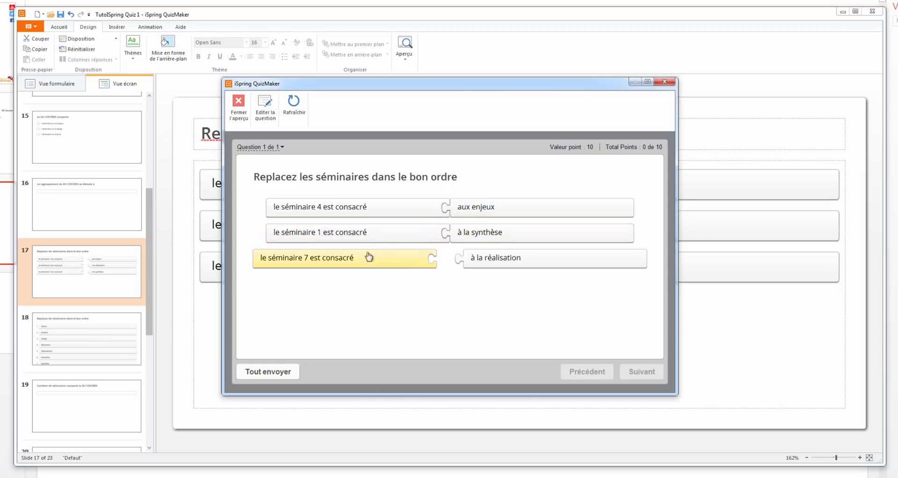
mouse_move(367, 256)
mouse_down()
mouse_move(402, 257)
mouse_move(385, 255)
mouse_up()
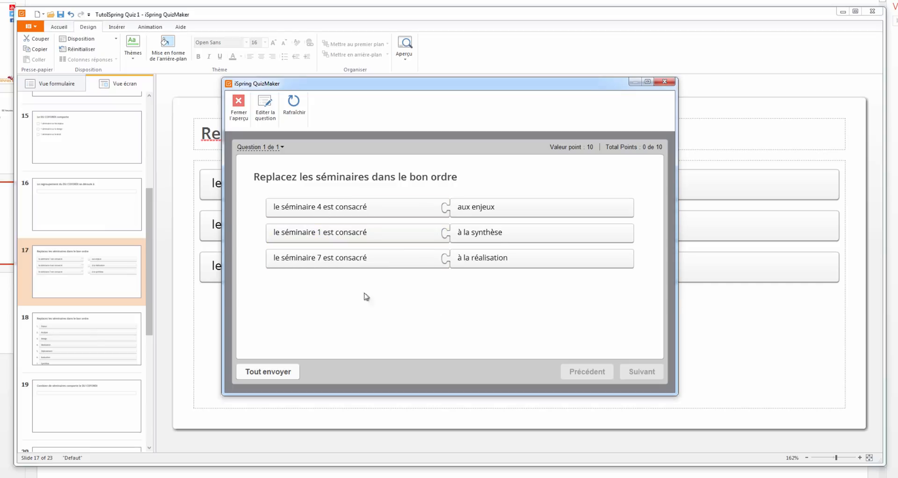
click(668, 81)
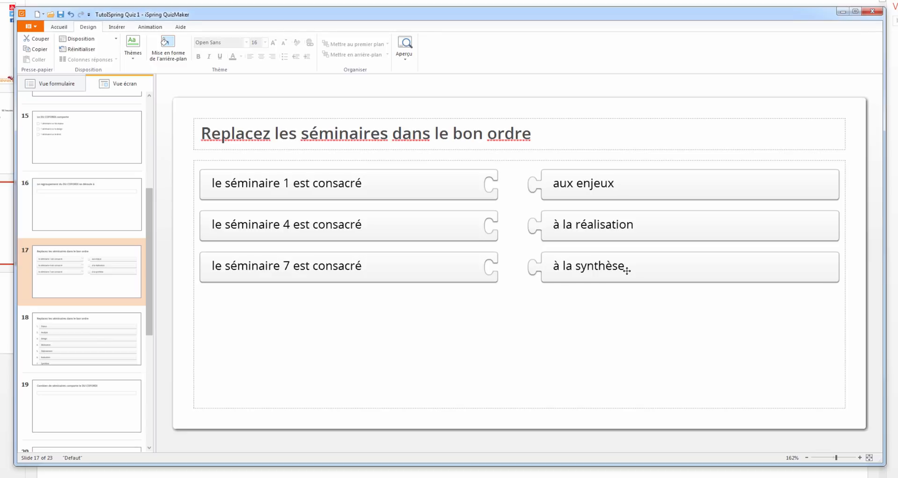
- Preview the Séquence question, try ordering its items from Enjeux to Synthèse, swap Réalisation with Design, and close the preview
click(72, 318)
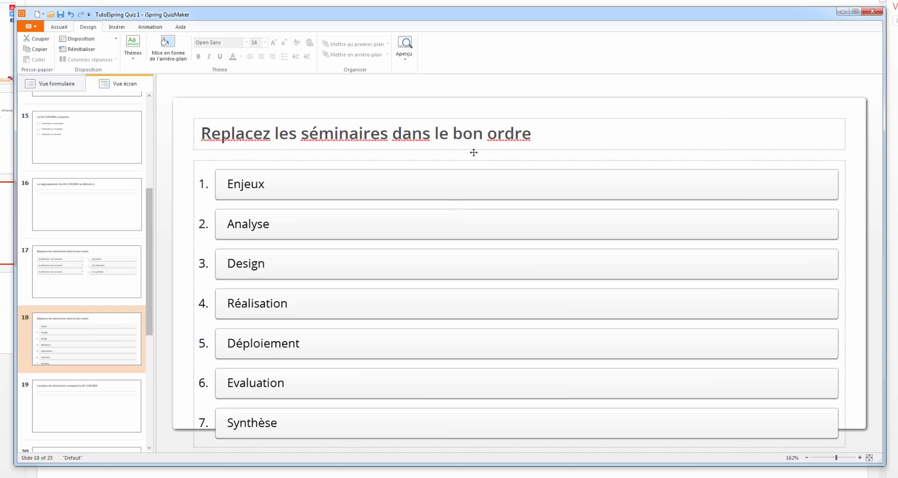
click(404, 59)
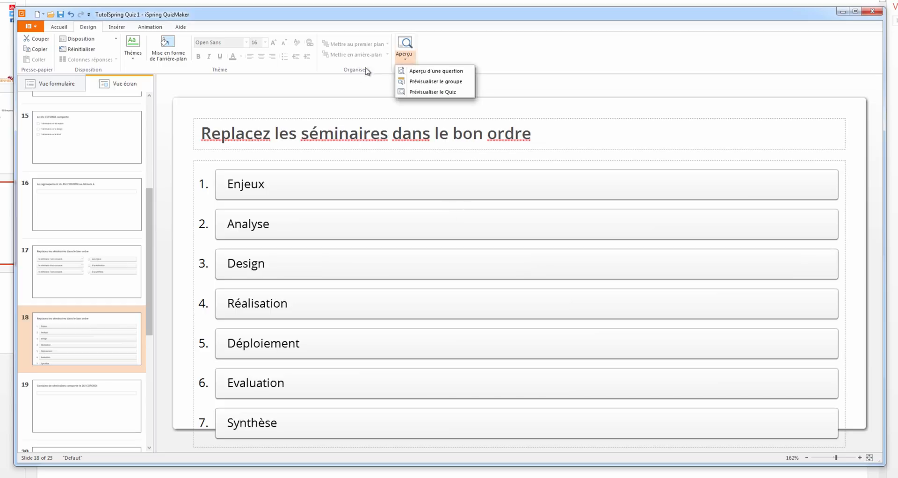
click(441, 72)
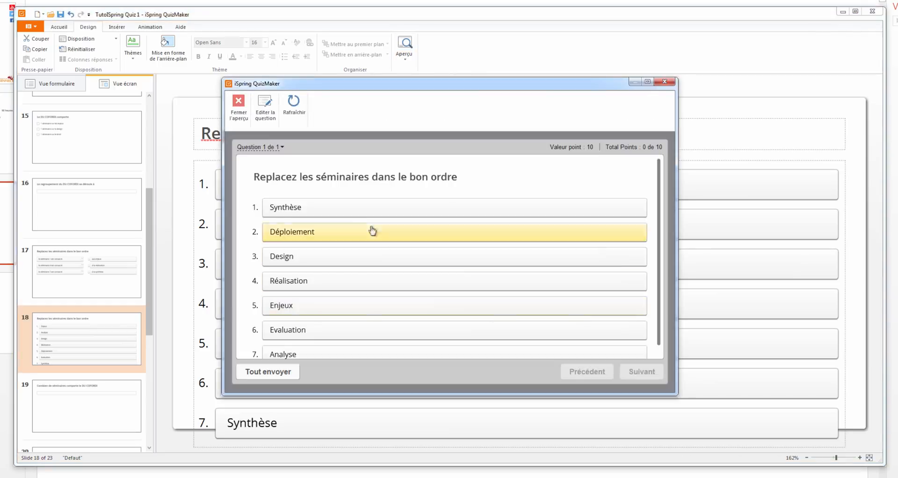
scroll(371, 327, down, 1)
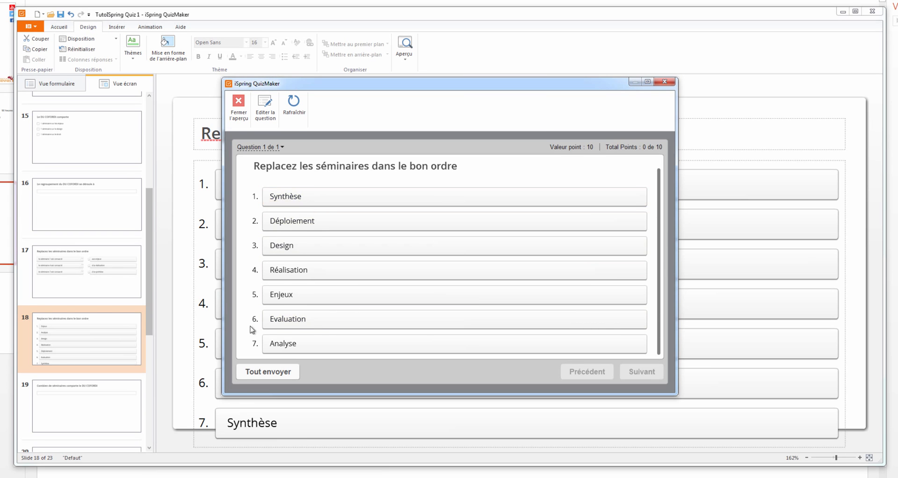
drag(336, 298, 301, 199)
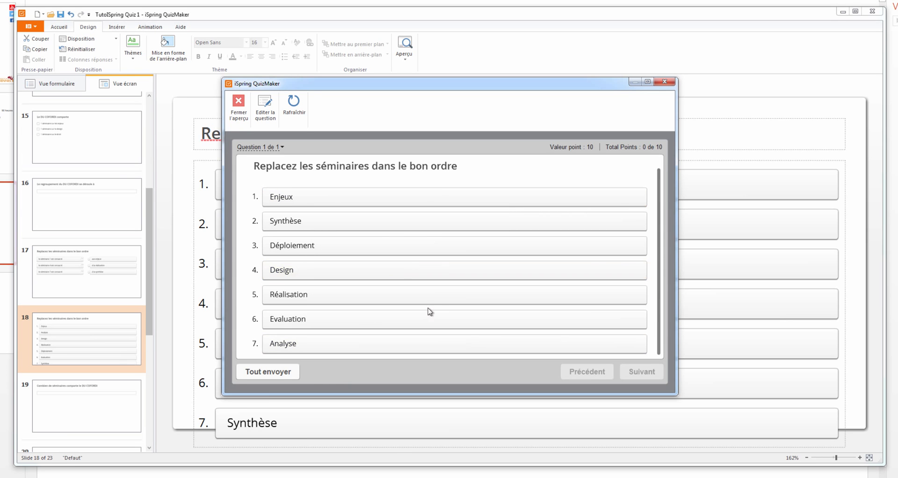
drag(295, 345, 297, 221)
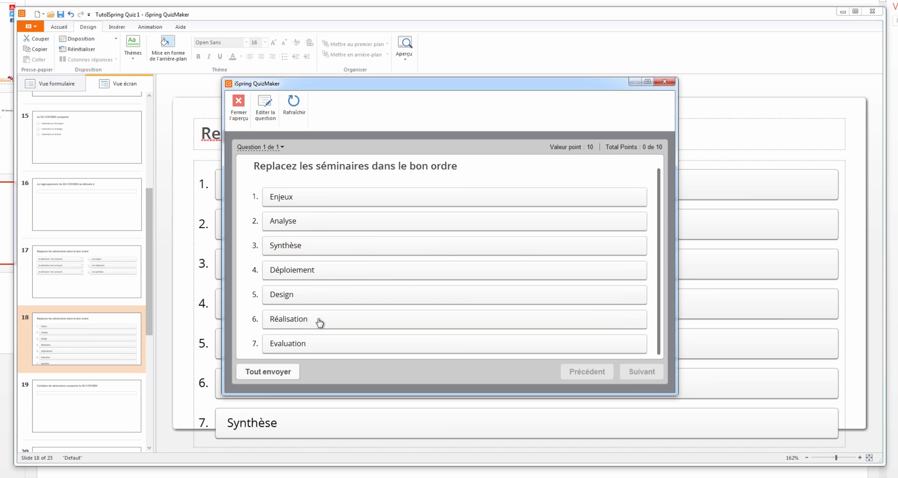
drag(301, 298, 300, 248)
drag(310, 320, 317, 266)
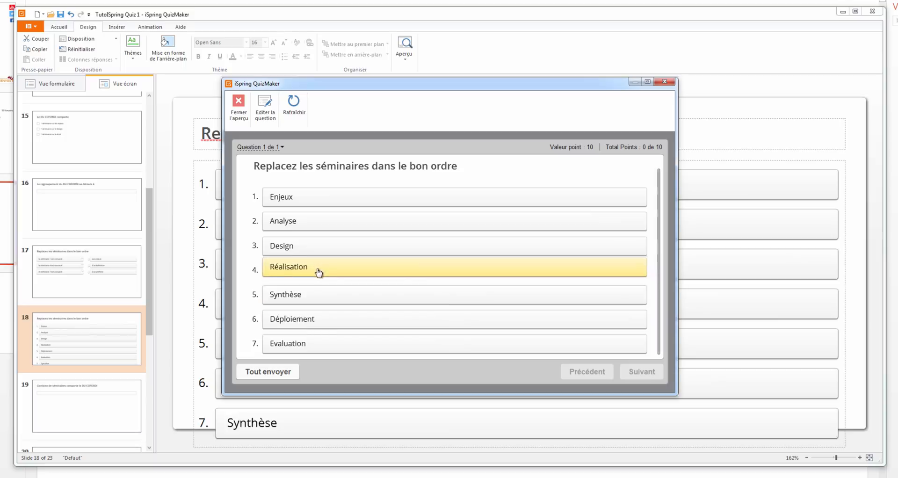
drag(321, 321, 327, 297)
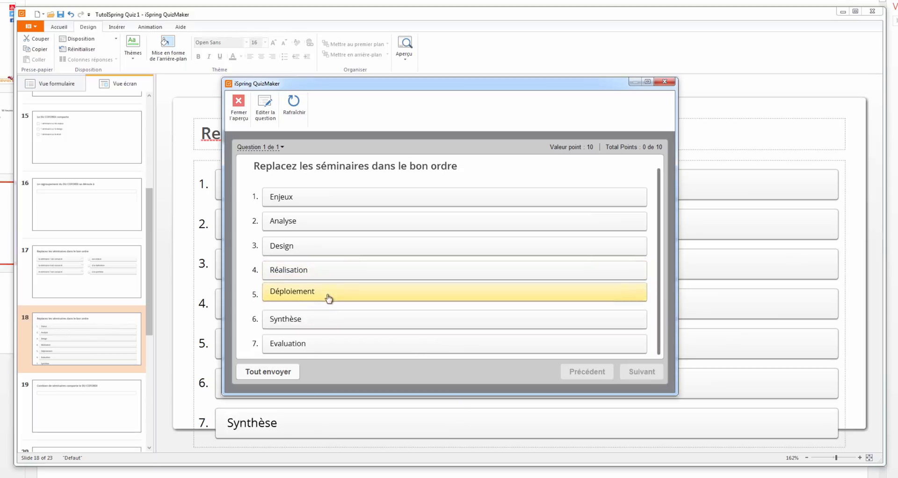
drag(324, 337, 332, 321)
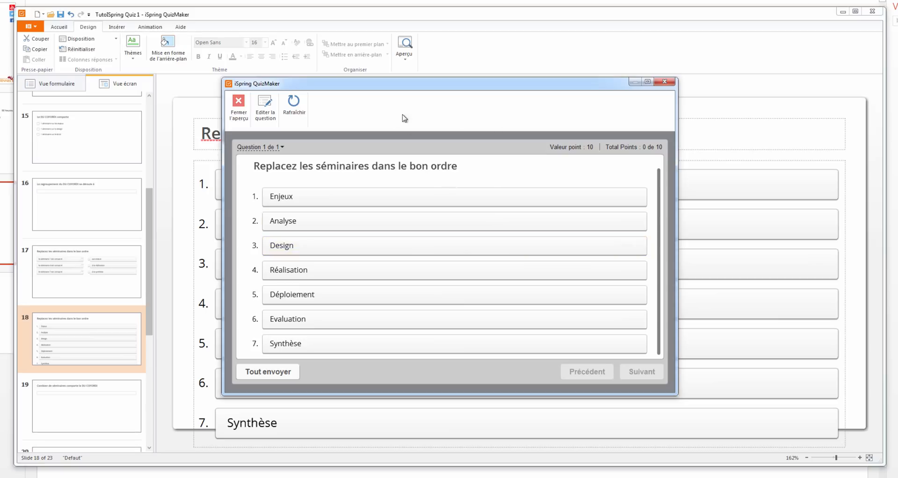
drag(313, 268, 314, 243)
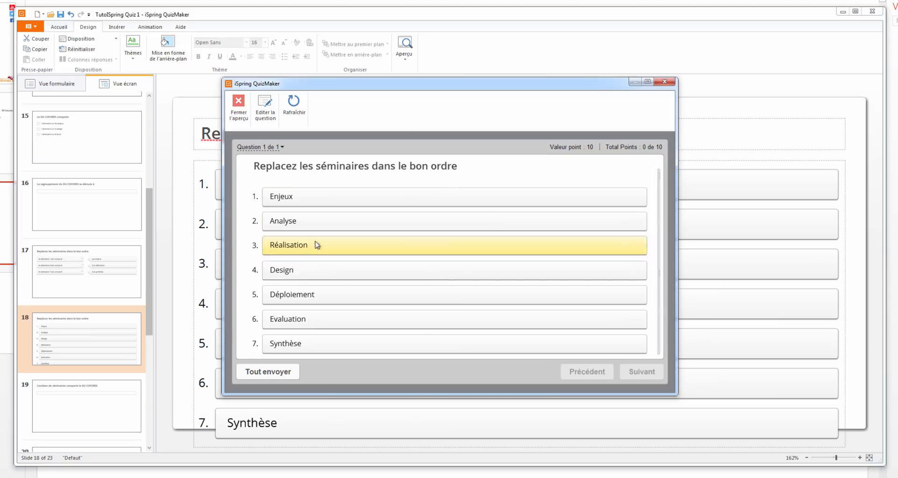
click(663, 83)
- Set the accepted value of the Numérique question "Combien de séminaires comporte le DU COFORDI" to Entre 6 et 8 in the form view
click(107, 403)
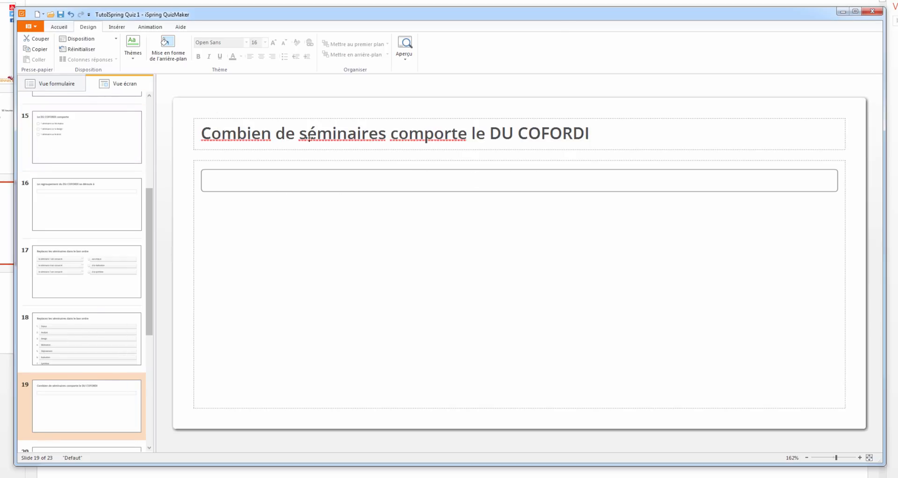
click(55, 87)
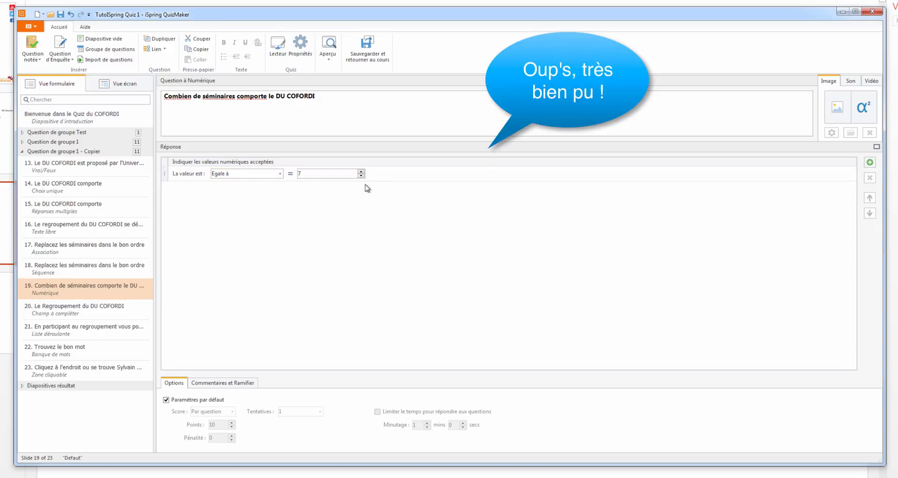
click(280, 174)
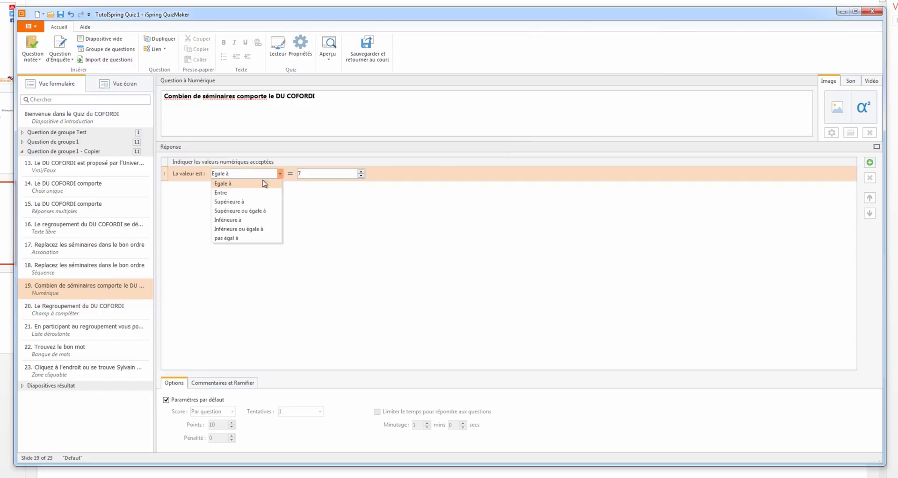
click(233, 193)
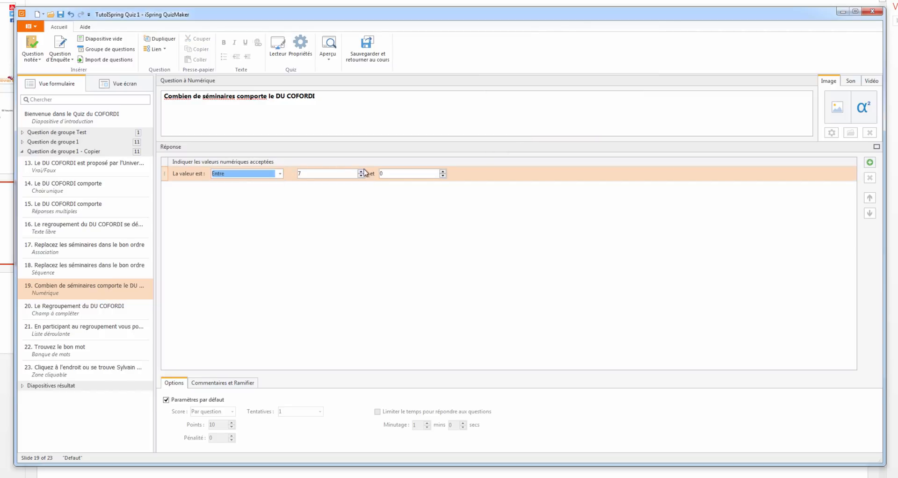
click(302, 173)
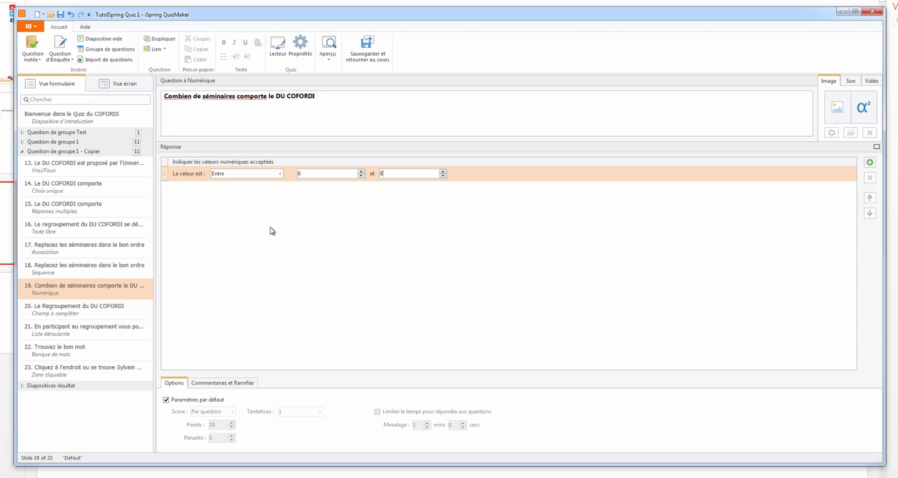
- Preview the Numérique question alone with 7 entered as the answer, and close the preview
click(329, 59)
click(349, 70)
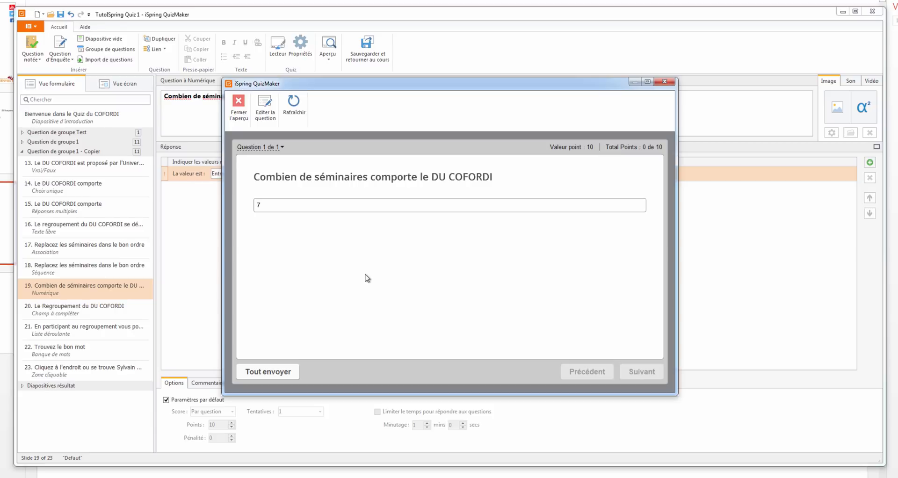
click(663, 83)
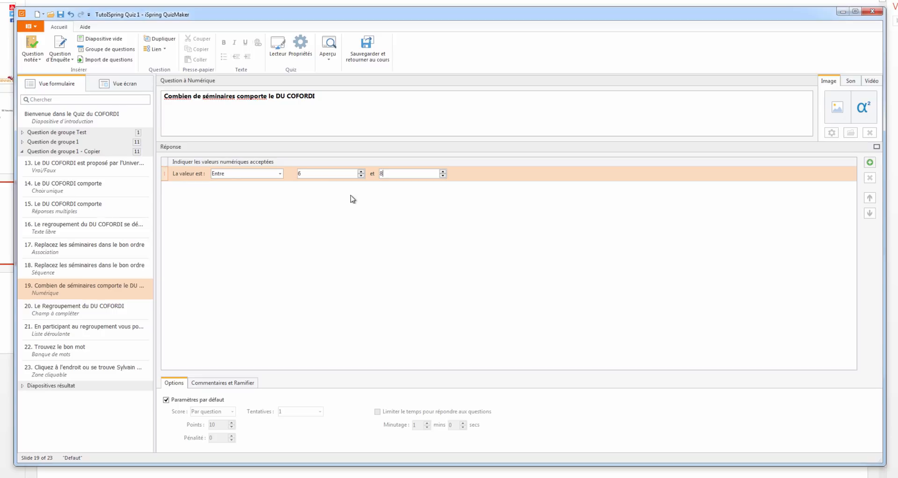
- Change the Numérique question's accepted value condition to Inférieure à 8
click(280, 174)
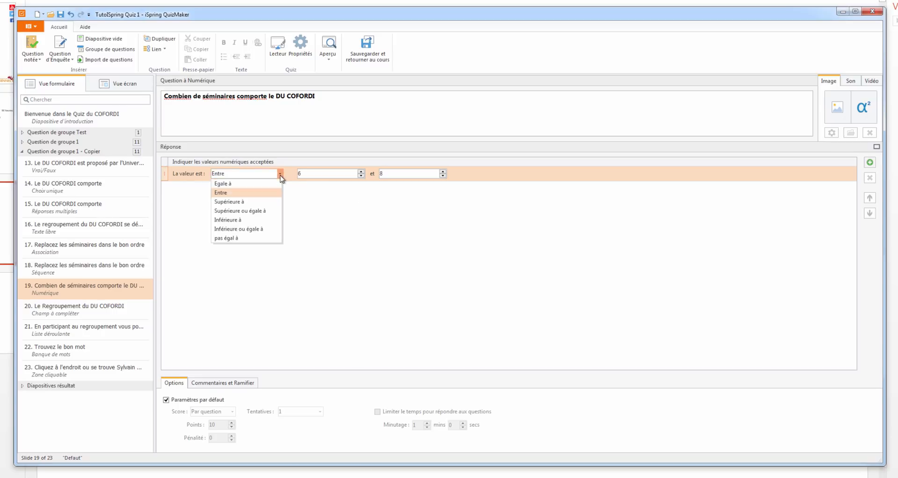
click(234, 221)
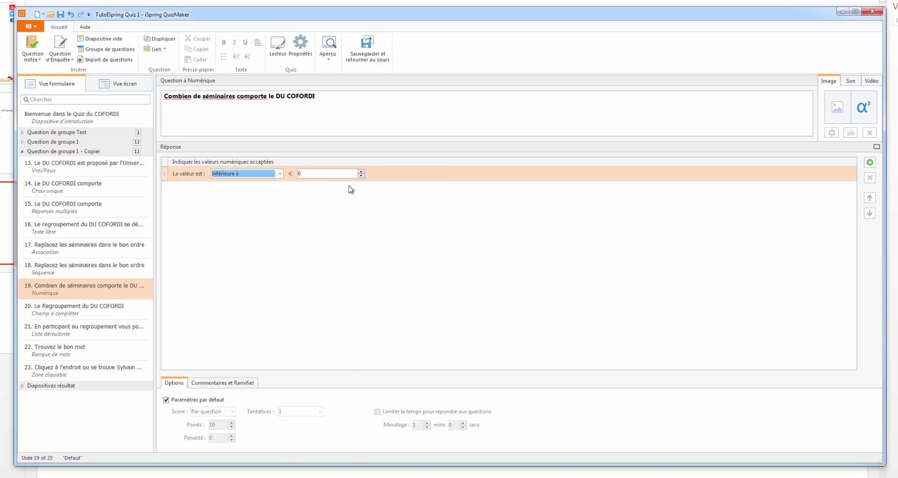
click(307, 174)
drag(307, 175, 287, 171)
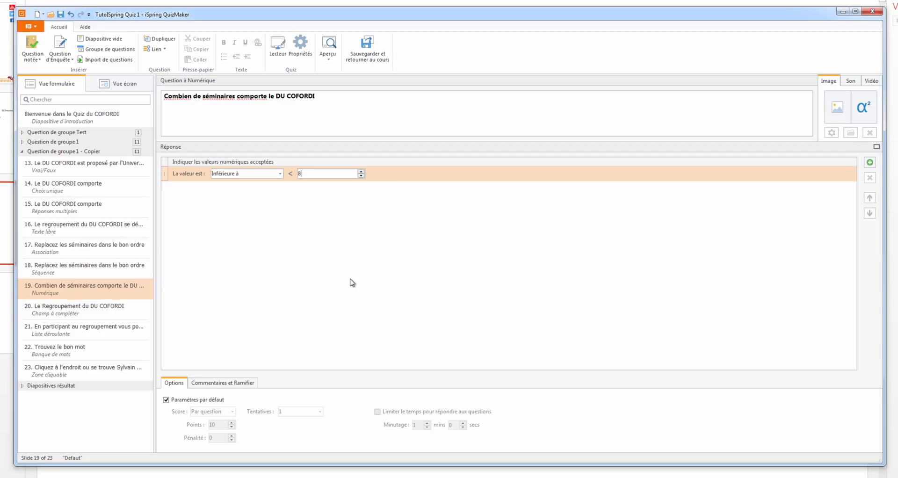
- Add "renne" and "Renne" as accepted answers for the blank in the Champ à compléter question "Le Regroupement du DU COFORDI"
click(70, 315)
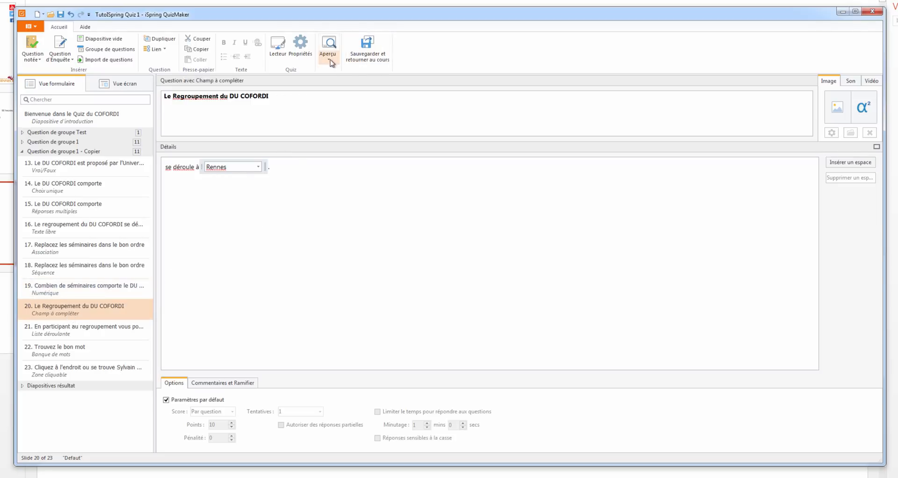
click(258, 167)
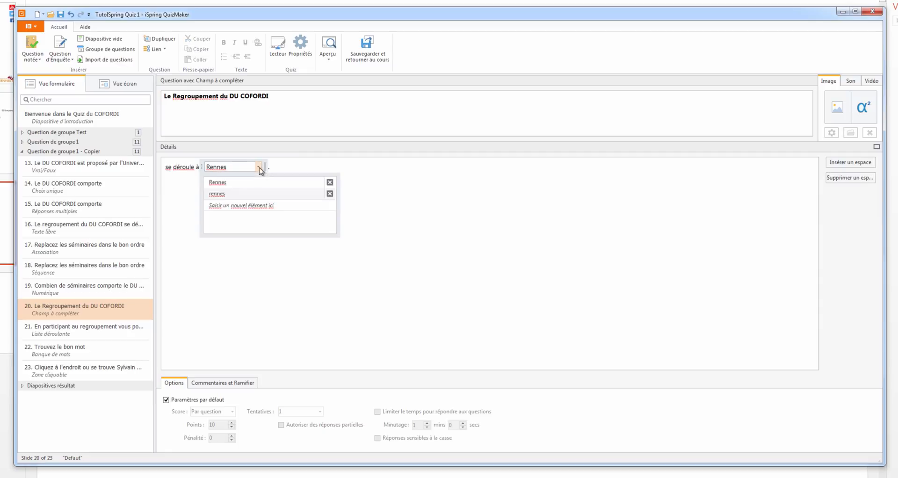
click(223, 203)
text(renne)
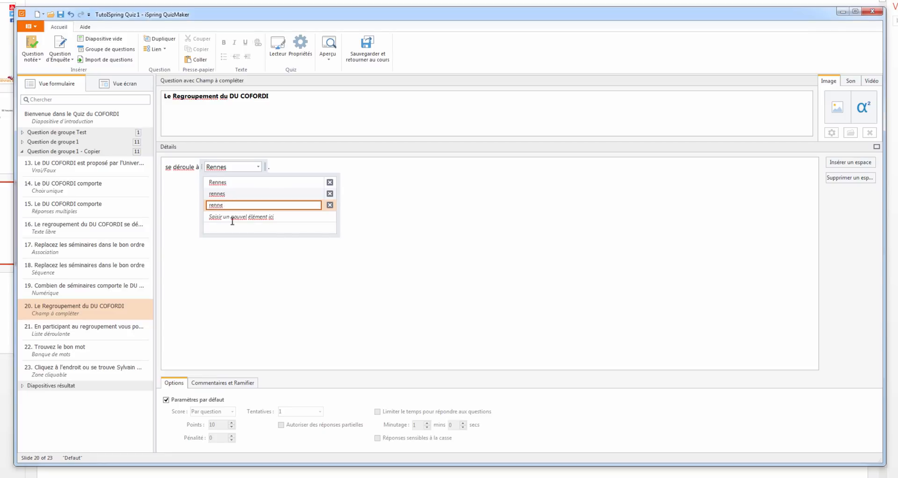
click(232, 219)
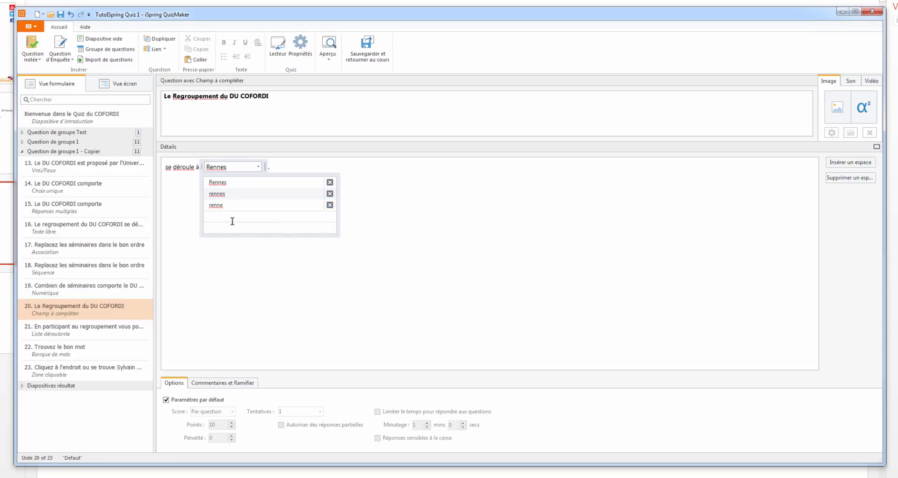
text(Renne)
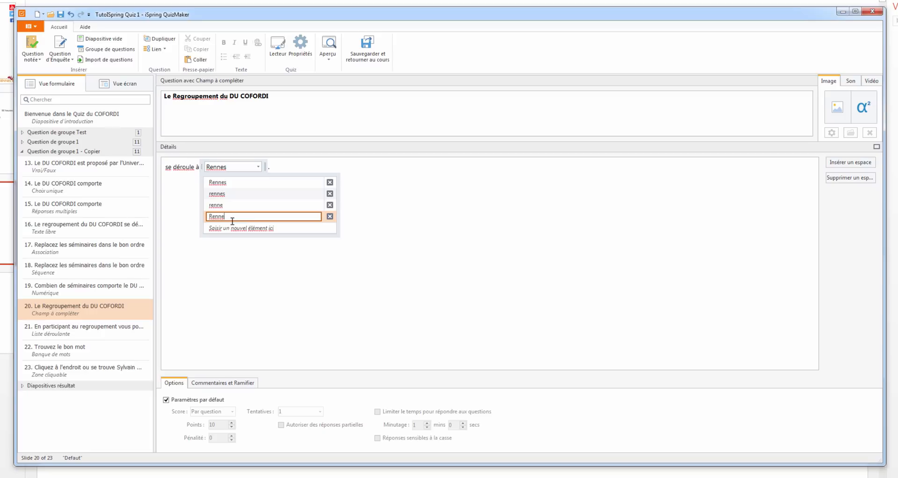
click(291, 251)
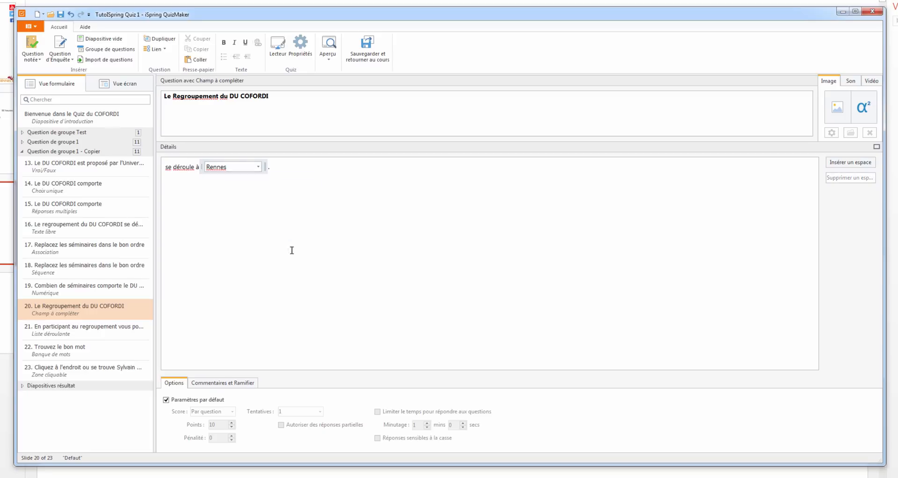
- Preview the Champ à compléter question alone with "rennes" entered in the blank, and close the preview
click(329, 60)
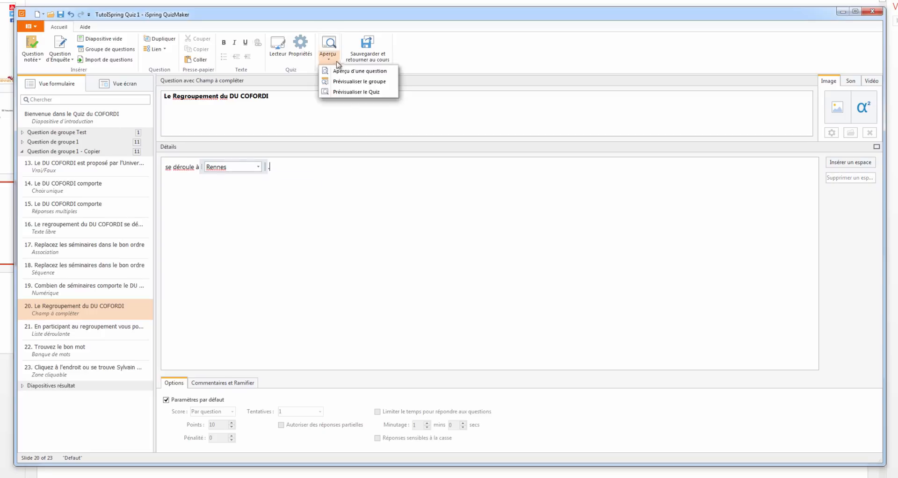
click(372, 72)
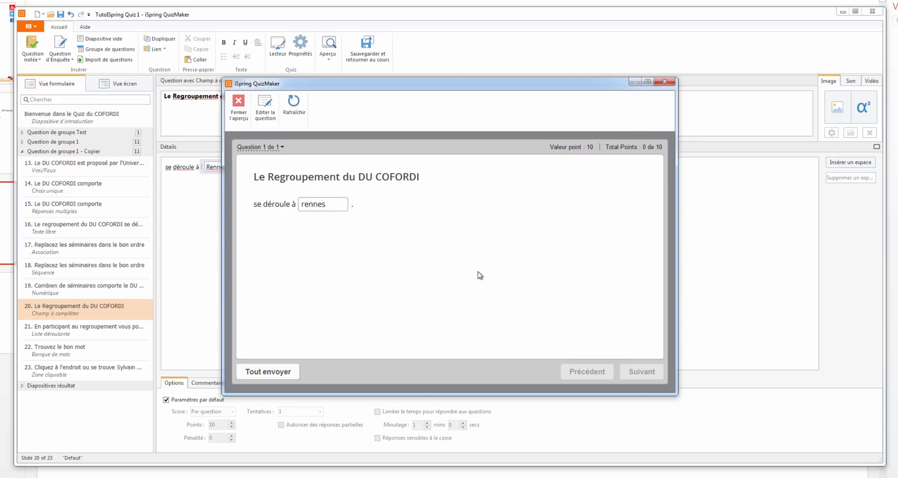
click(663, 83)
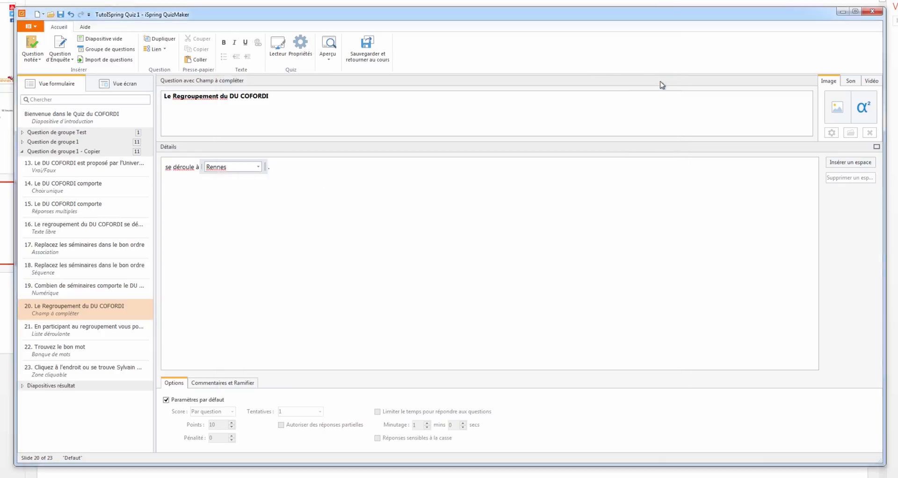
- Examine the answer choices of both lists in the Liste déroulante question "En participant au regroupement vous pourrez"
click(64, 334)
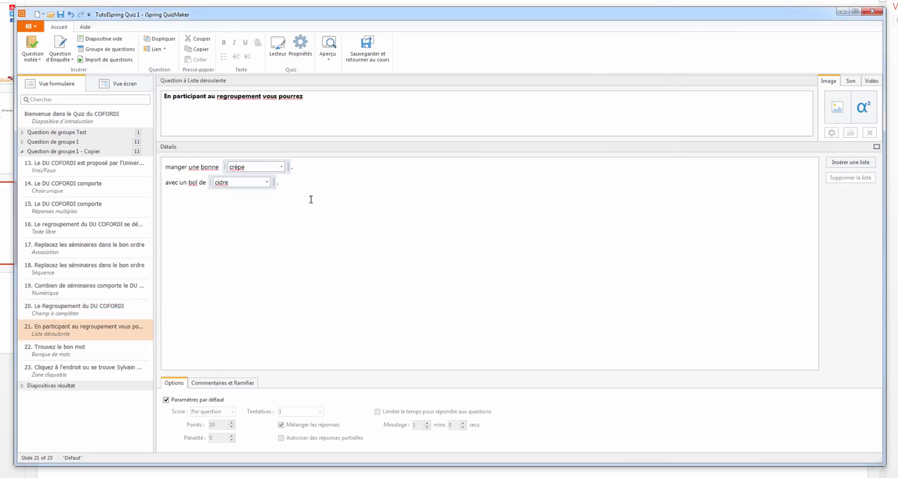
click(281, 167)
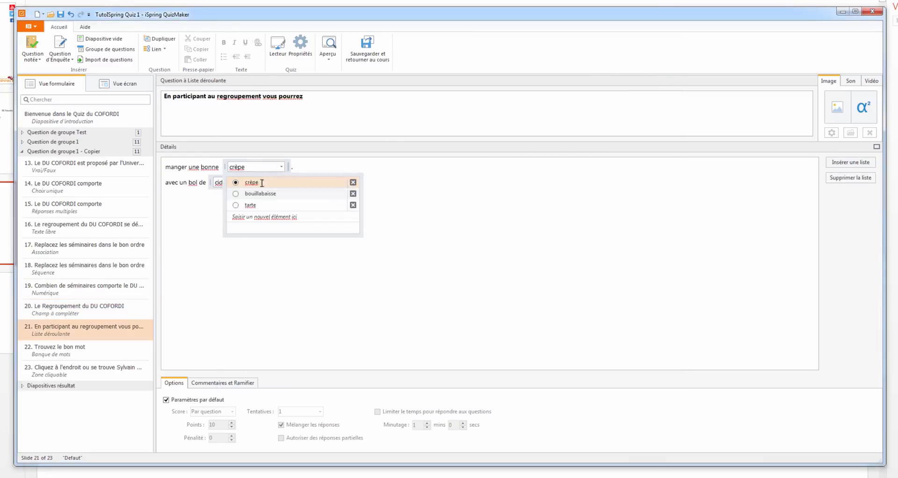
click(208, 206)
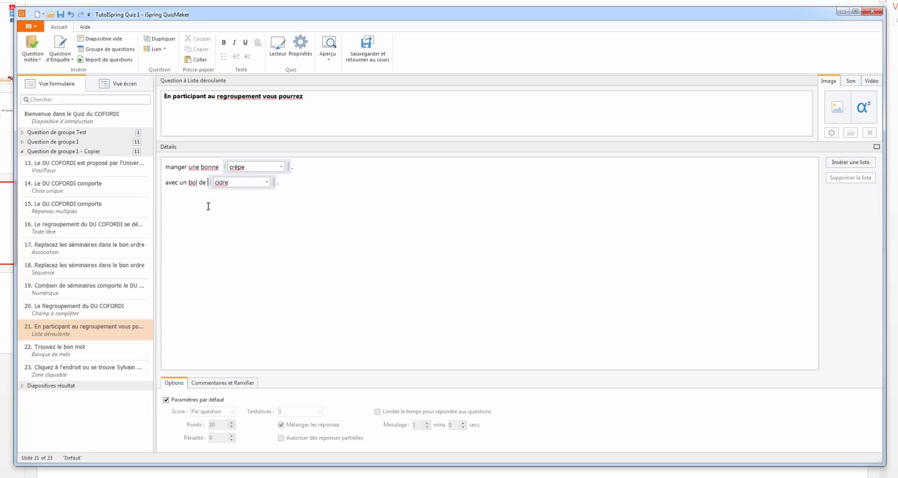
click(267, 182)
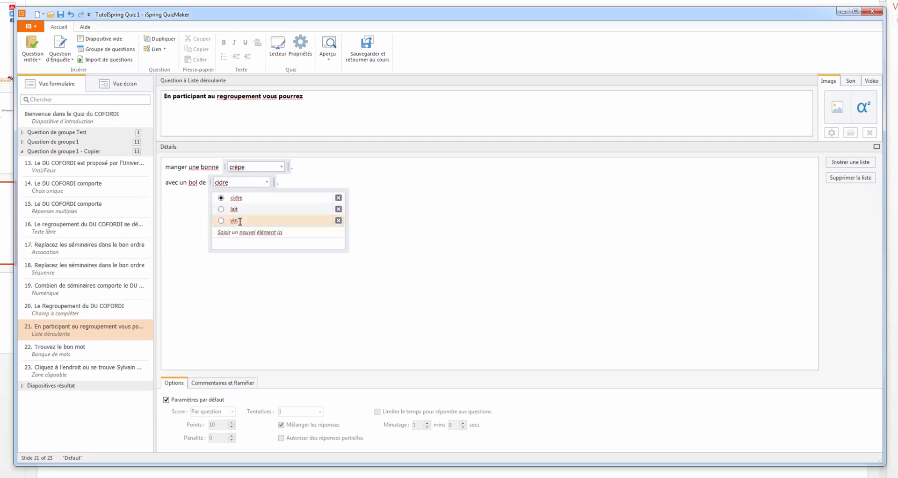
click(396, 224)
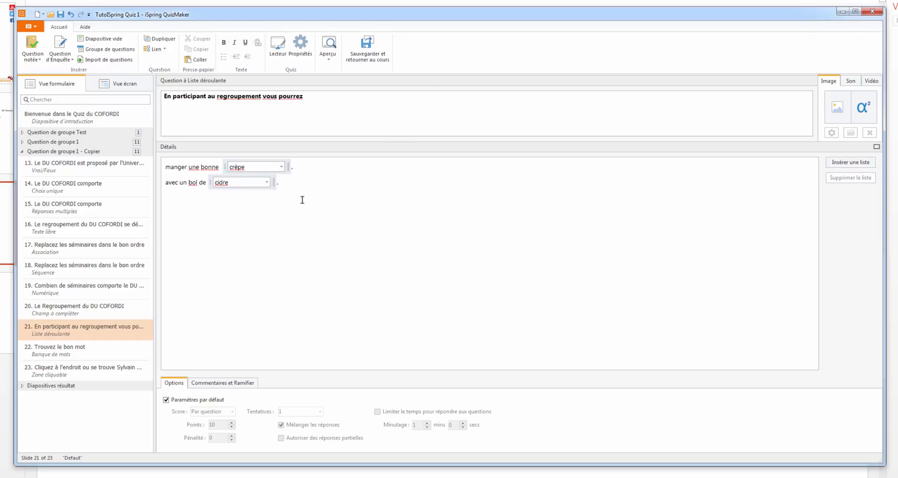
- Preview the Liste déroulante question alone, answer bouillabaisse and cidre, change the first answer to crèpe, and close the preview
click(330, 62)
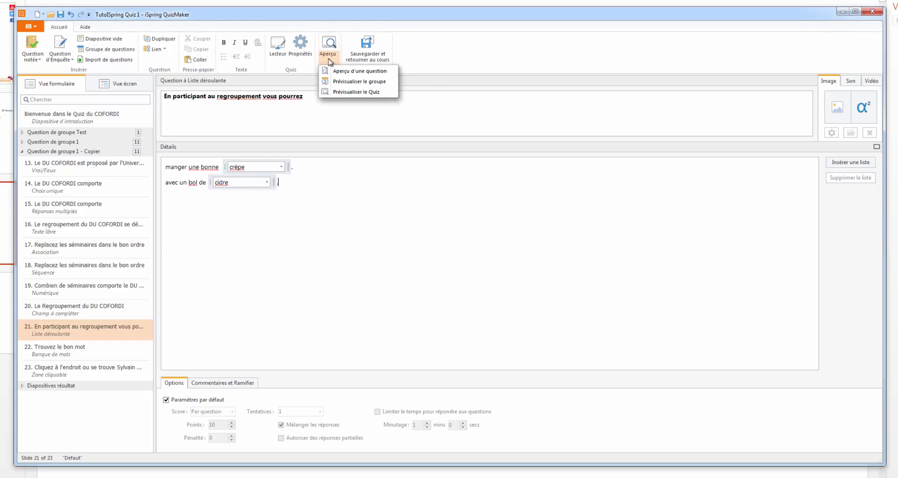
click(364, 75)
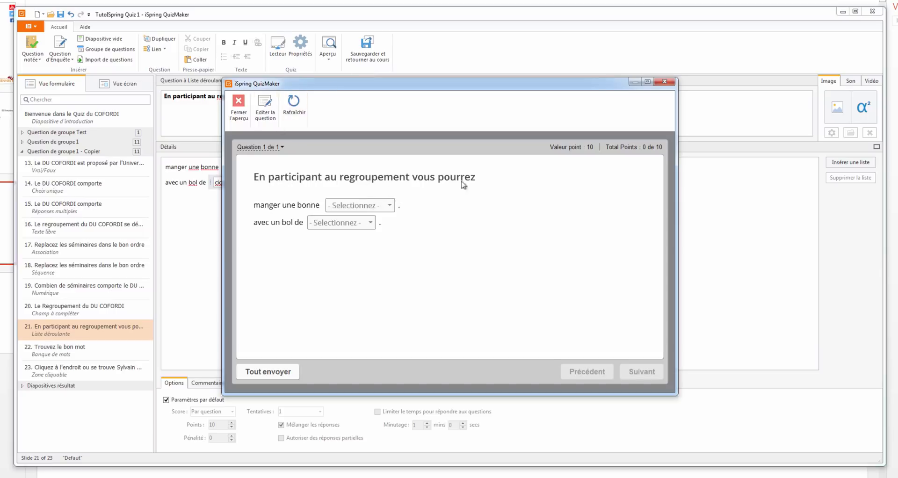
click(390, 206)
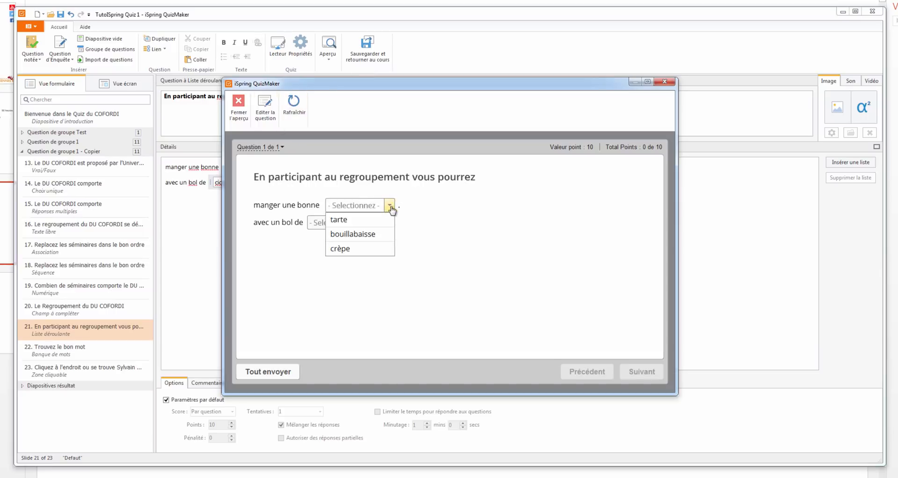
click(371, 235)
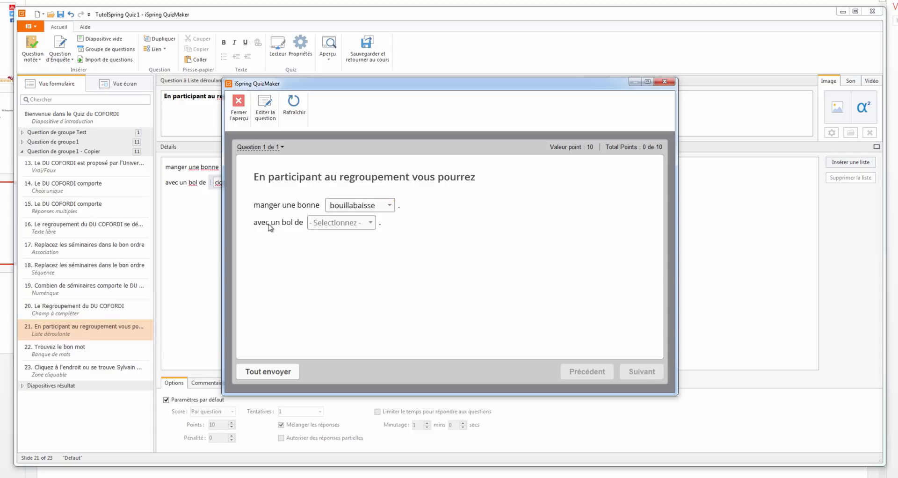
click(370, 223)
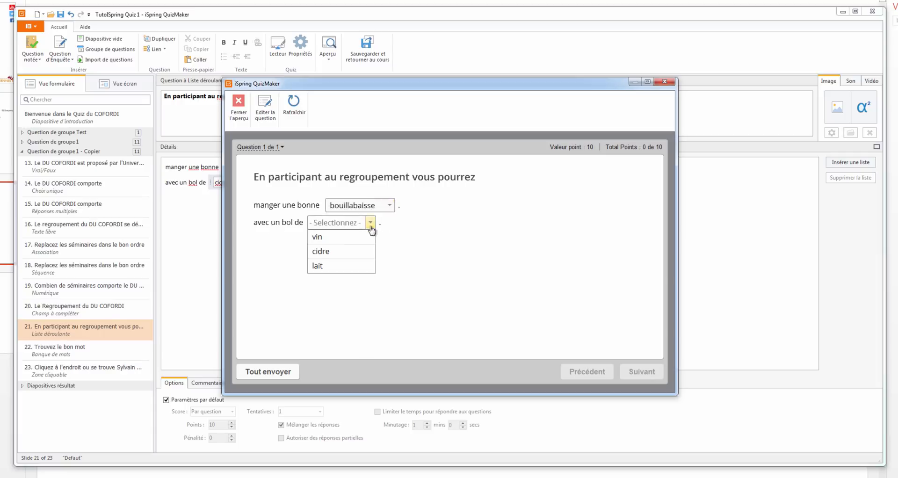
click(338, 251)
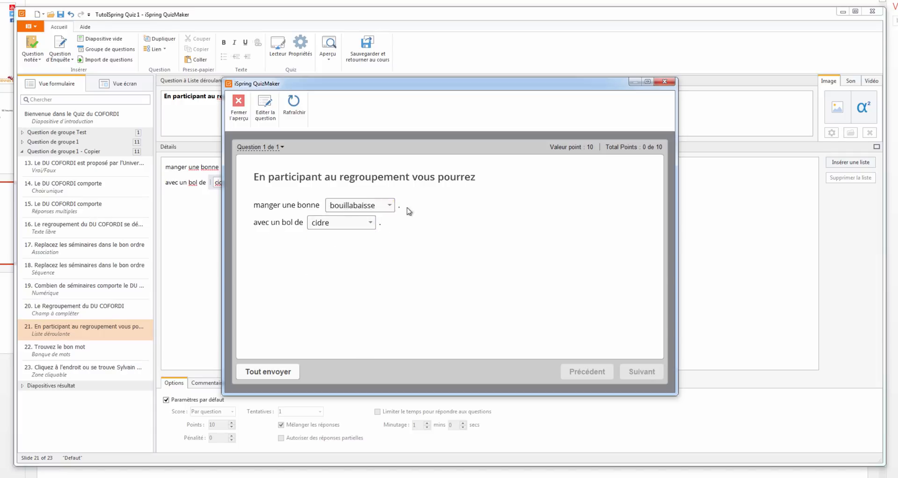
click(389, 206)
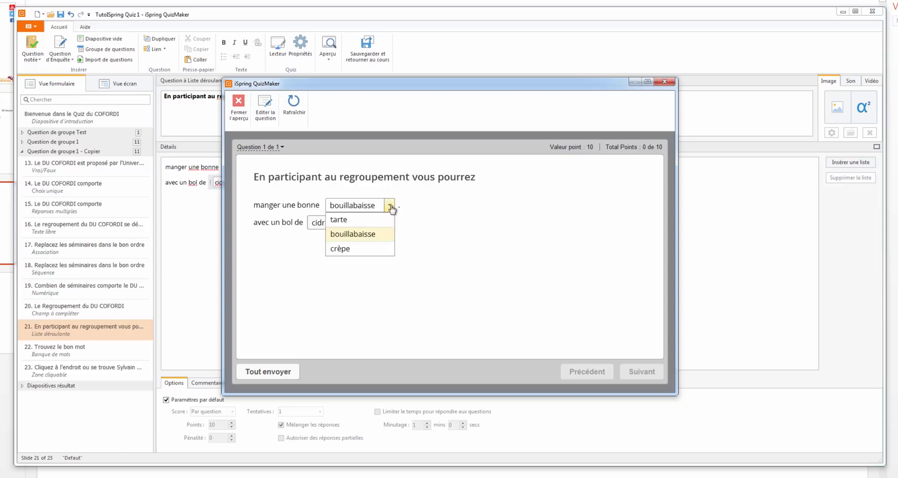
click(357, 249)
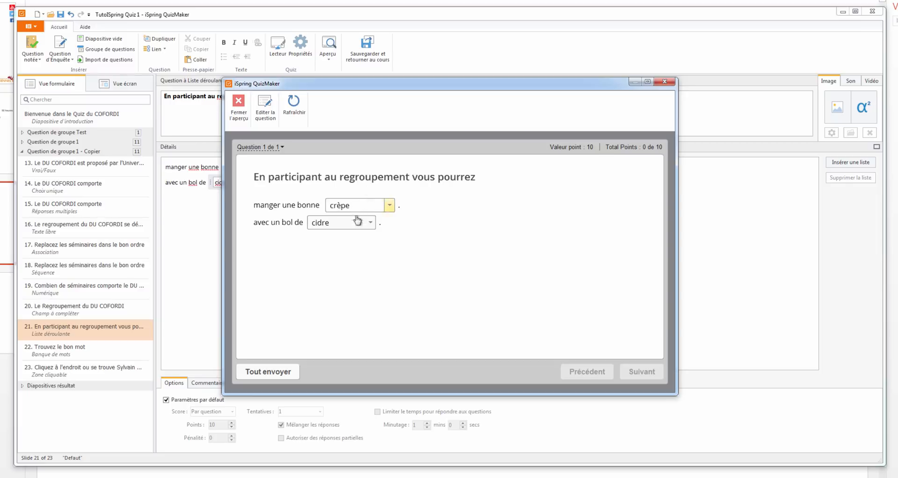
click(369, 226)
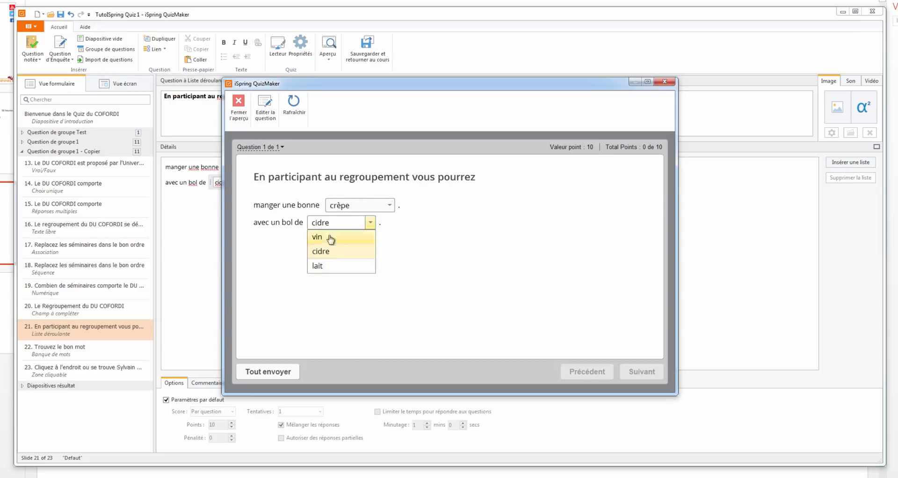
click(451, 295)
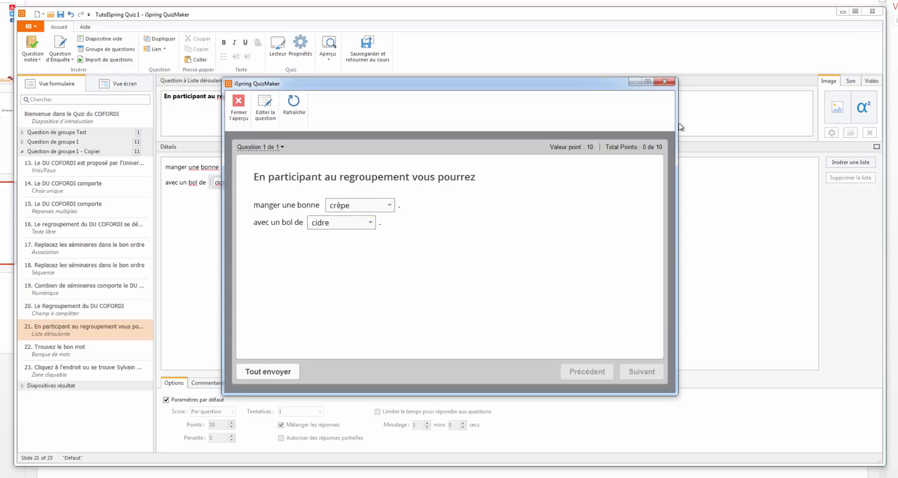
click(664, 82)
- Add "verre" and "bol" as extra items in the Banque de mots question "Trouvez le bon mot"
click(82, 347)
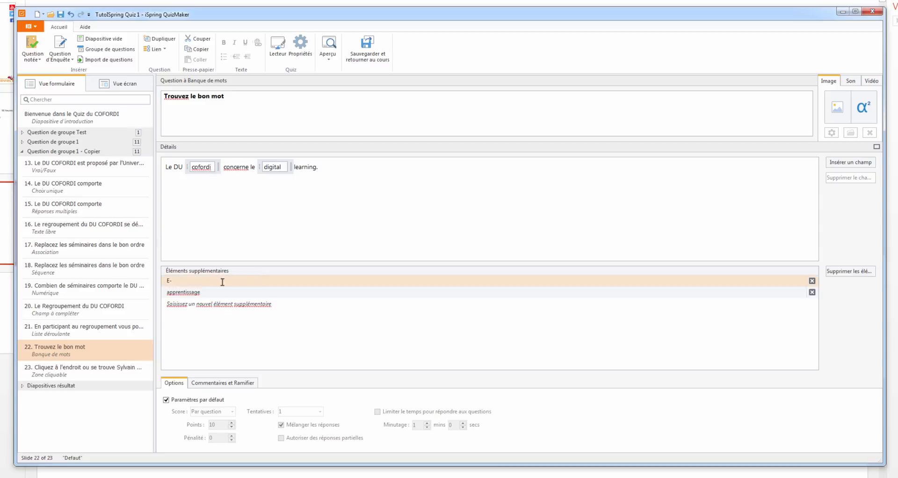
click(179, 307)
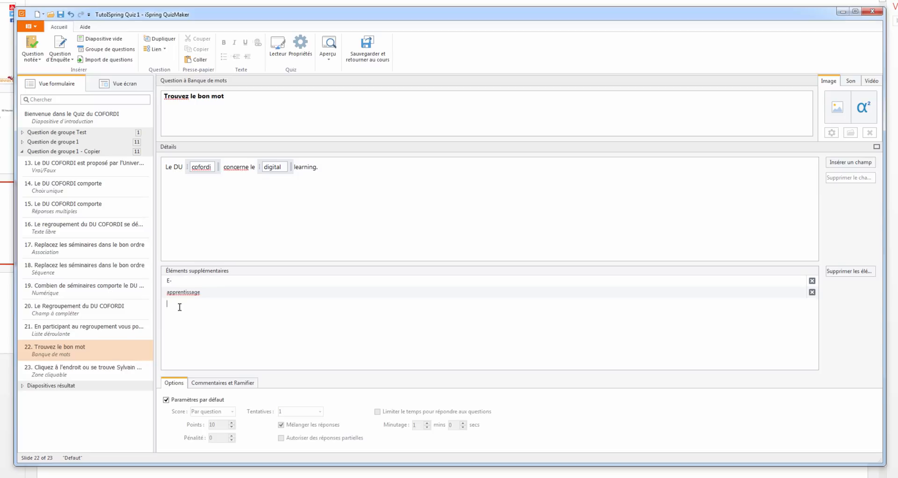
text(verre)
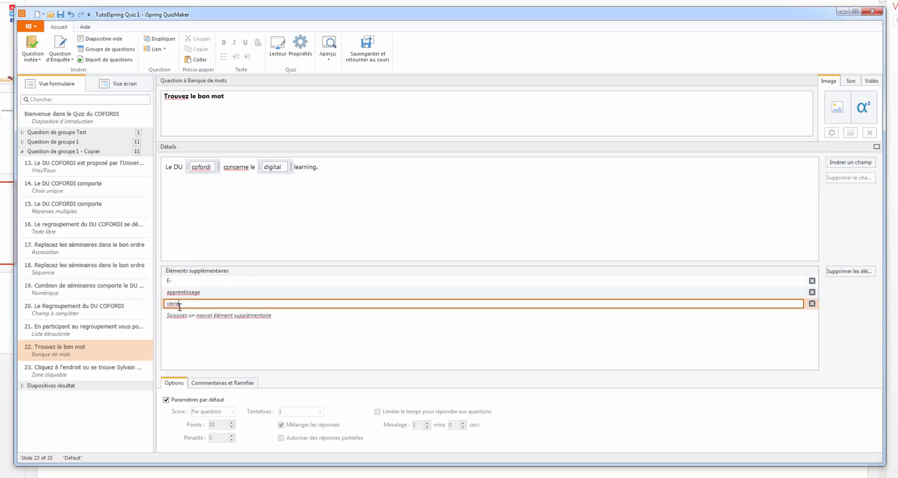
click(180, 313)
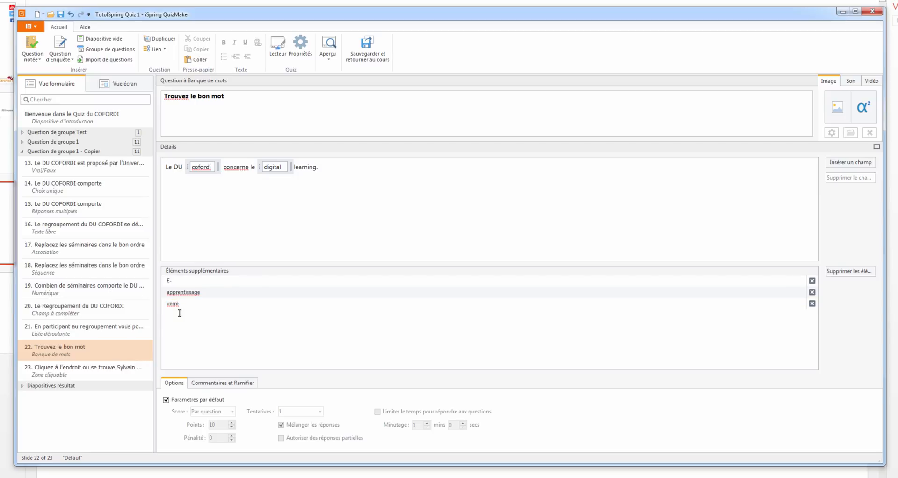
text(bol)
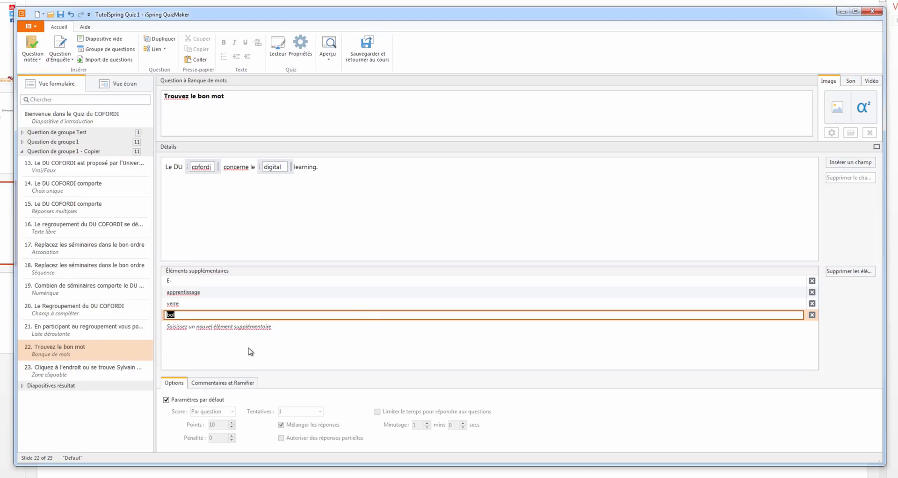
click(321, 282)
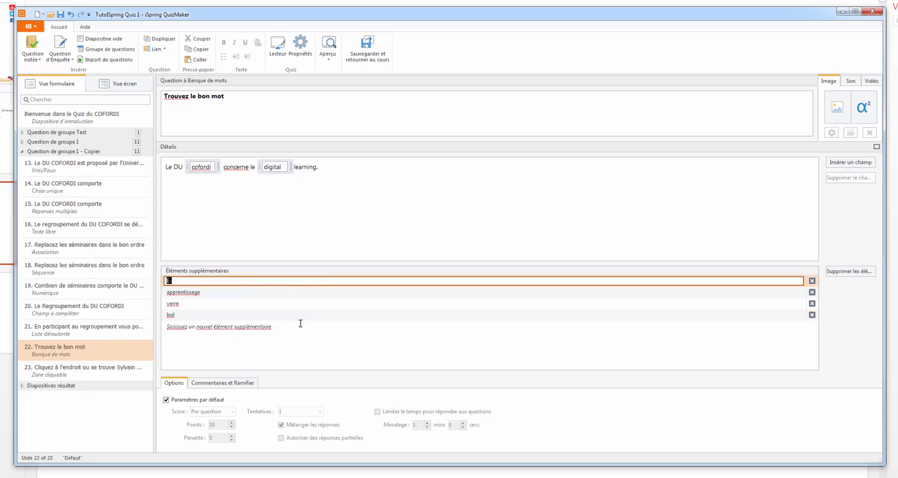
key(Return)
- Preview the Banque de mots question alone, placing cofordi in the first blank and trying digital, E-, verre and apprentissage in the second, and close it
click(330, 57)
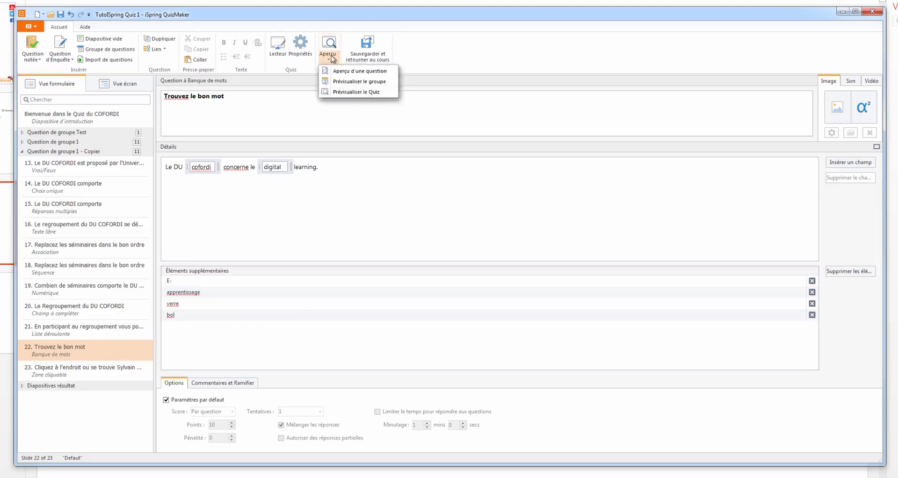
click(353, 71)
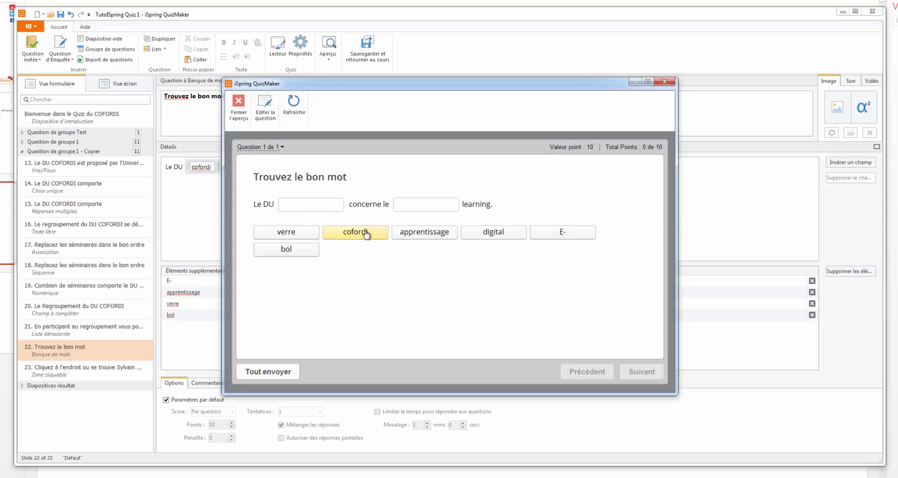
drag(339, 233, 311, 204)
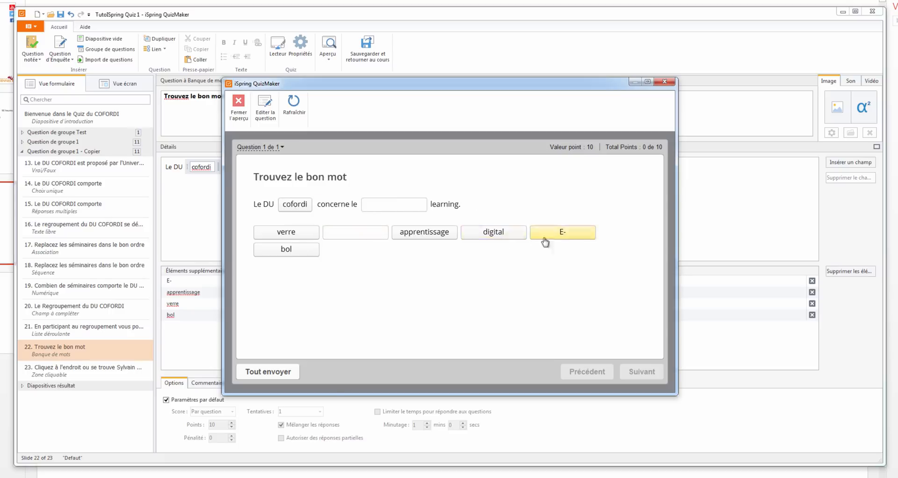
drag(501, 233, 403, 209)
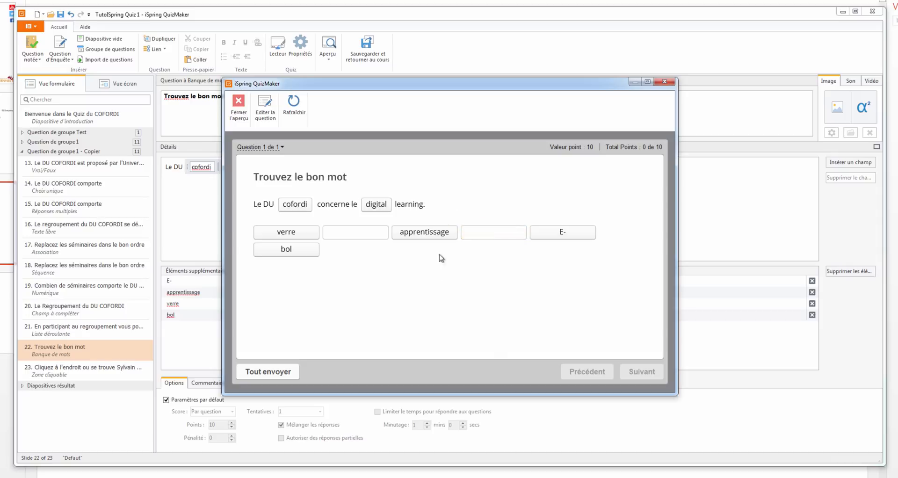
drag(556, 234, 385, 206)
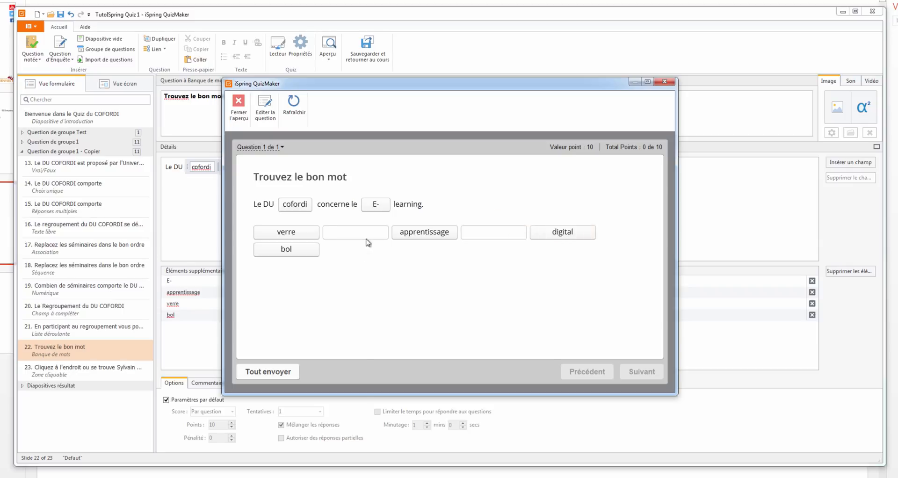
drag(306, 234, 402, 206)
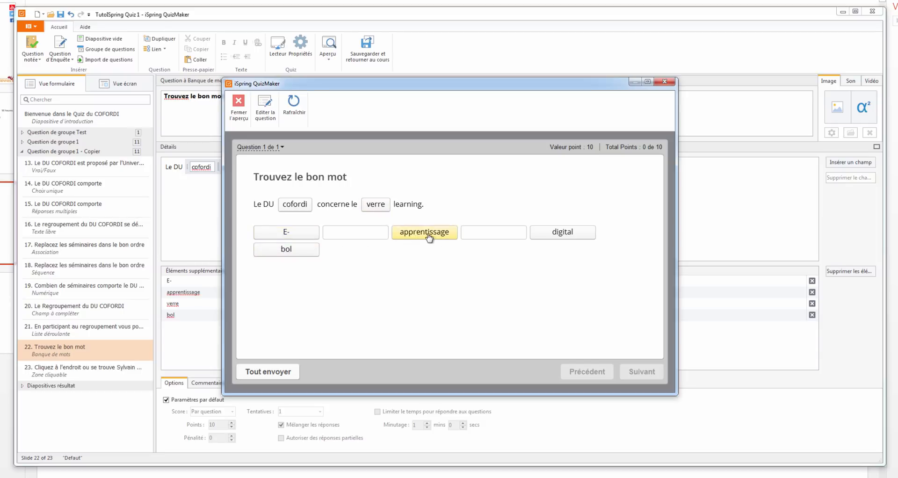
drag(429, 238, 376, 204)
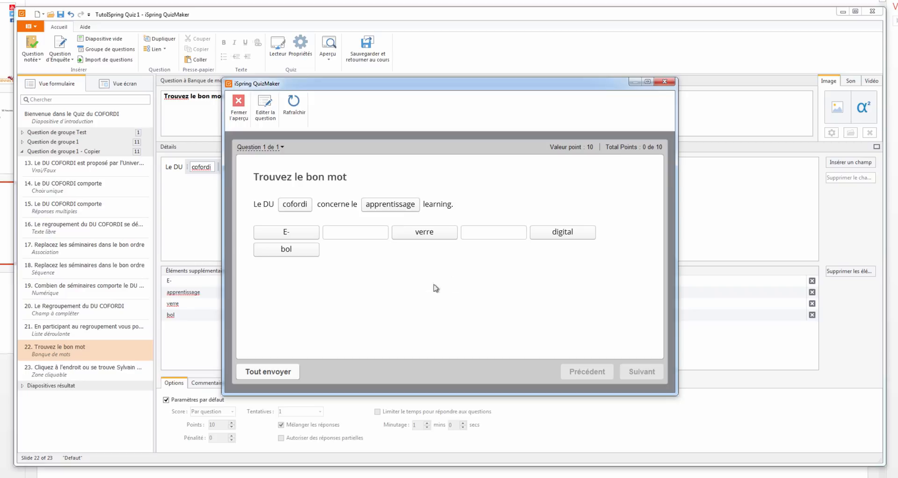
click(663, 84)
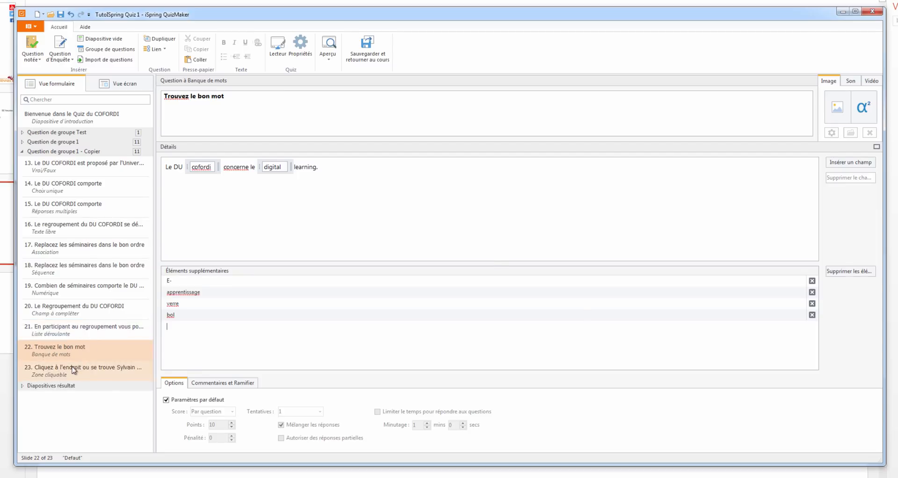
- Select the rectangular clickable area in the Zone cliquable question of Question de groupe 1 - Copier and preview that question alone
click(98, 368)
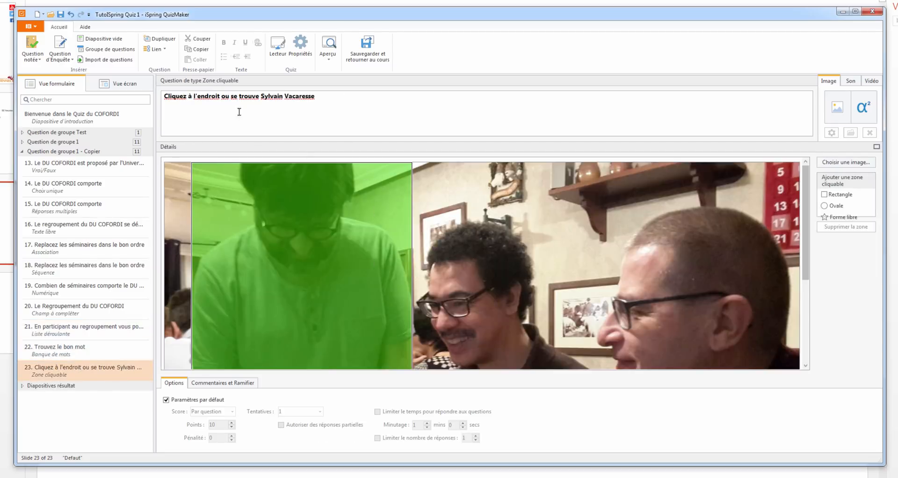
click(296, 291)
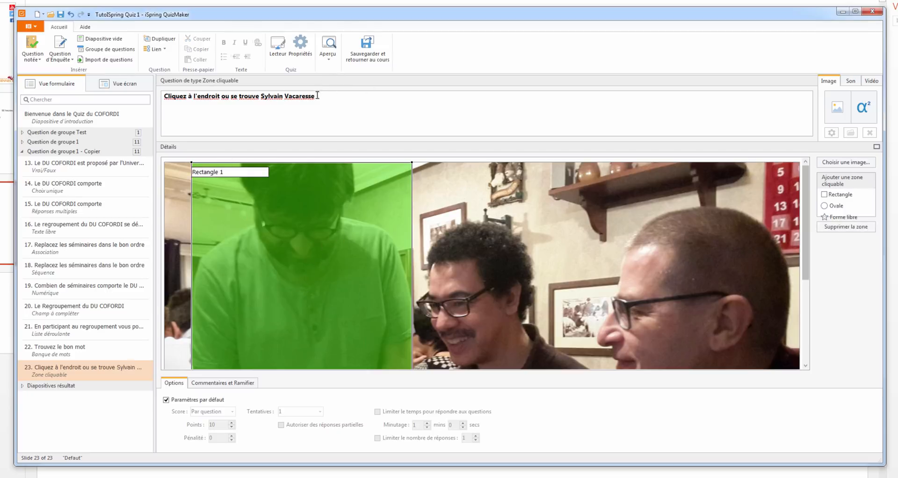
click(327, 58)
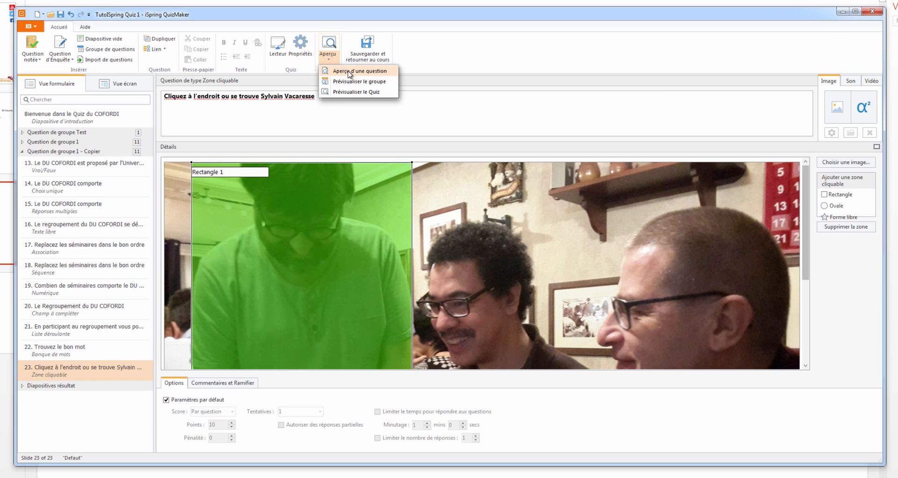
click(348, 71)
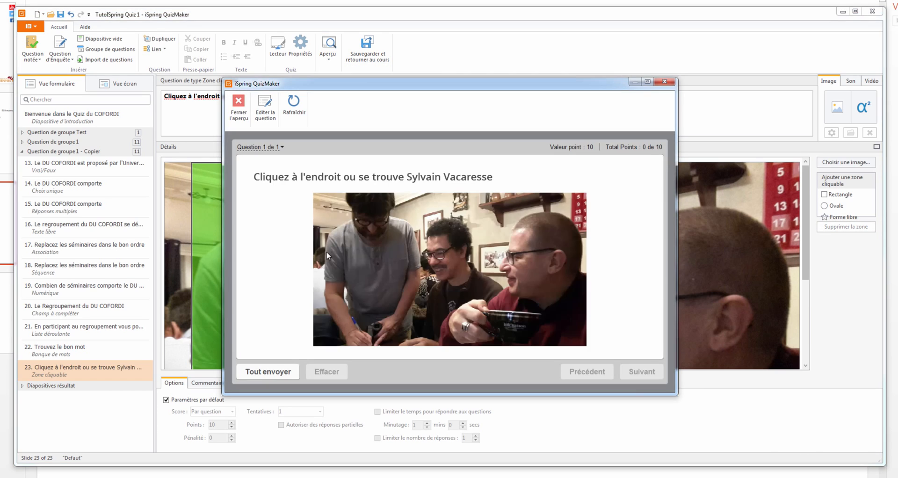
- Try the answer marker at several spots on the photo, finish with it on the standing man, and close the preview
click(444, 256)
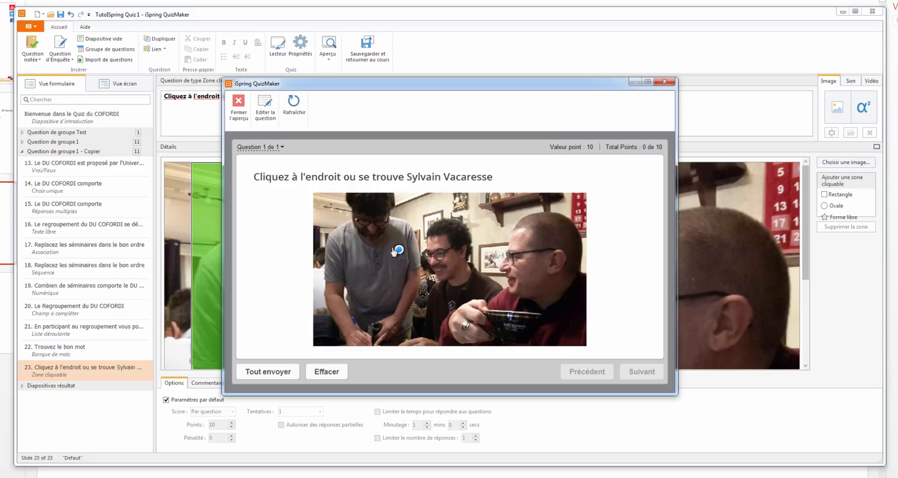
click(373, 250)
click(374, 205)
click(529, 263)
click(431, 245)
mouse_move(413, 235)
mouse_down()
mouse_move(383, 248)
mouse_move(369, 235)
mouse_move(371, 257)
mouse_move(388, 256)
mouse_up()
click(377, 252)
drag(376, 252, 370, 246)
click(664, 81)
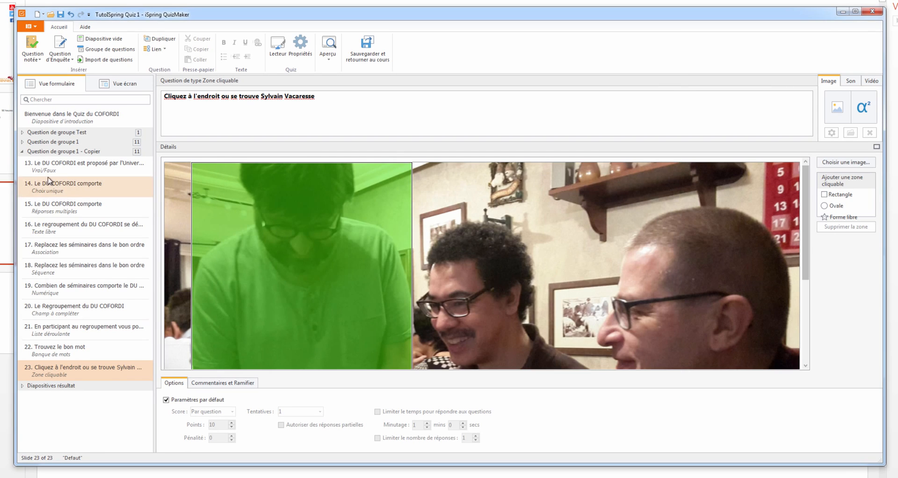
- Check the Vrai/Faux question of Question de groupe 1 - Copier in slide and form view, and show its feedback and branching settings
click(84, 166)
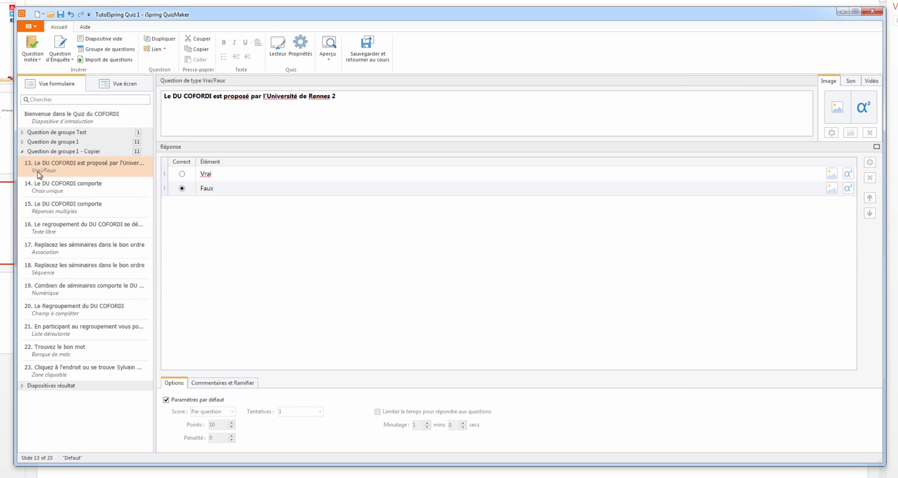
click(22, 151)
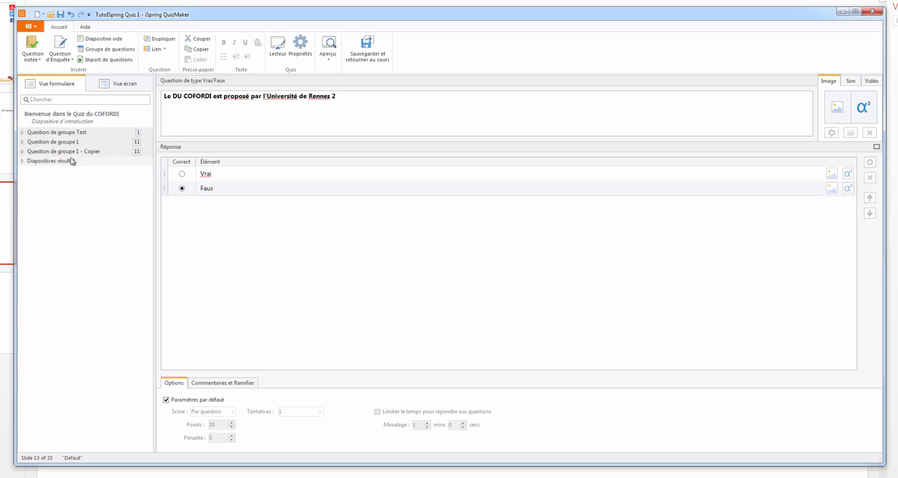
click(22, 151)
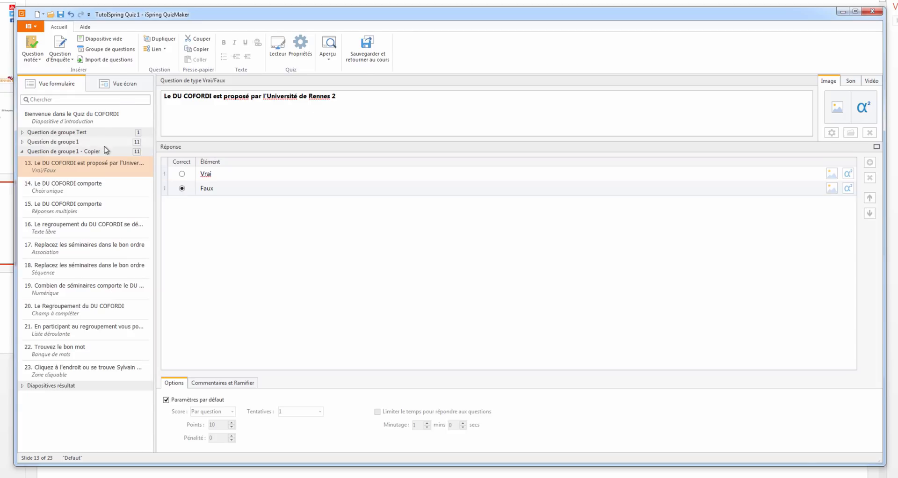
click(122, 84)
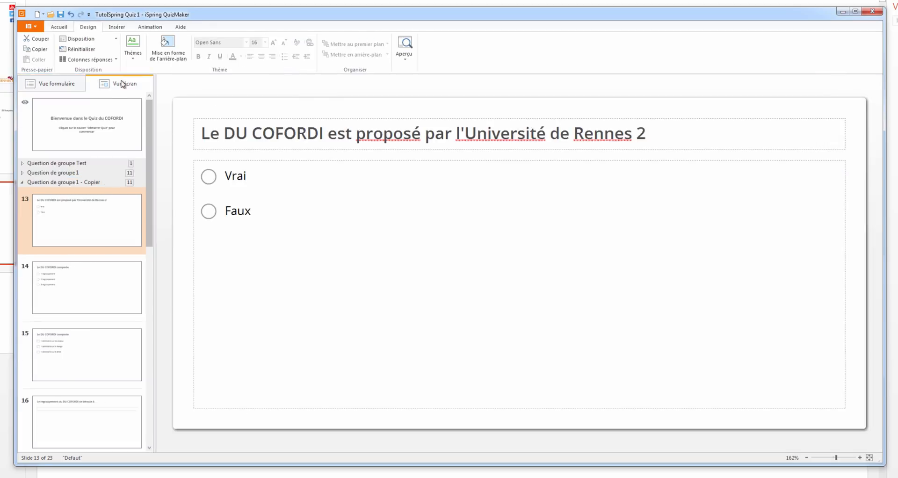
click(67, 84)
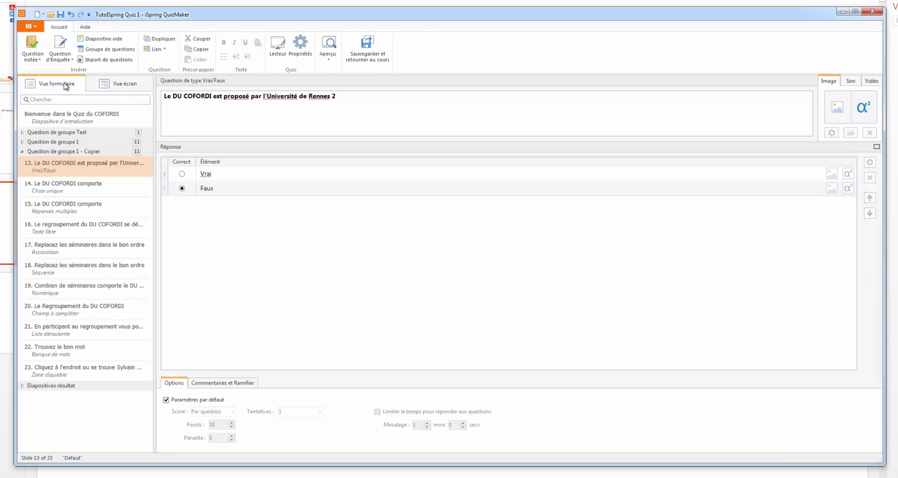
click(216, 384)
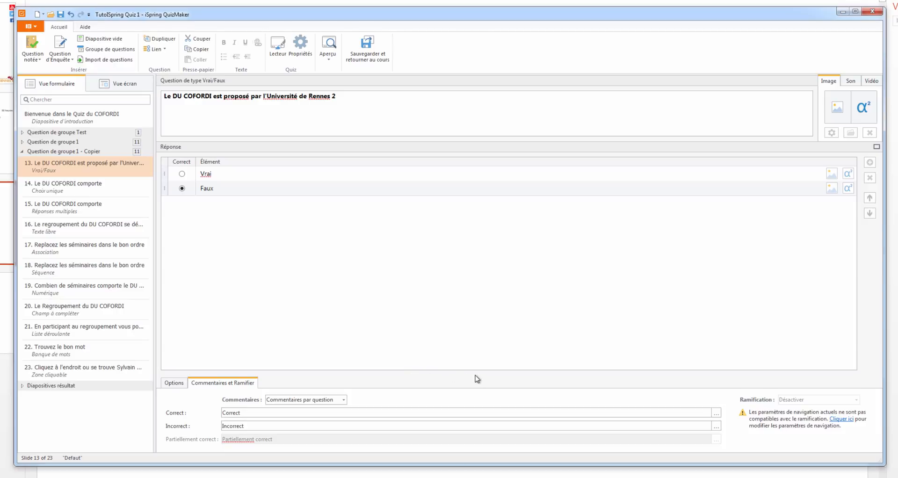
- Rename the question group Question de groupe 1 as COFORDI and collapse its question list
click(22, 151)
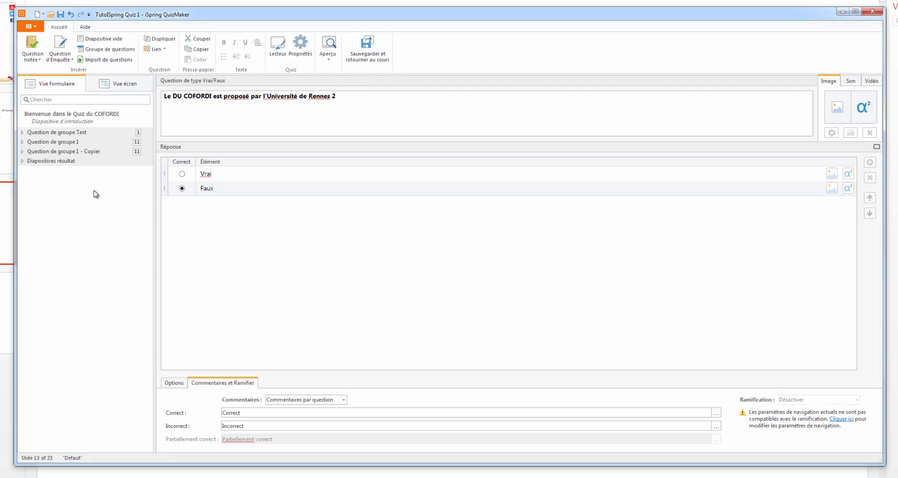
click(23, 142)
click(60, 143)
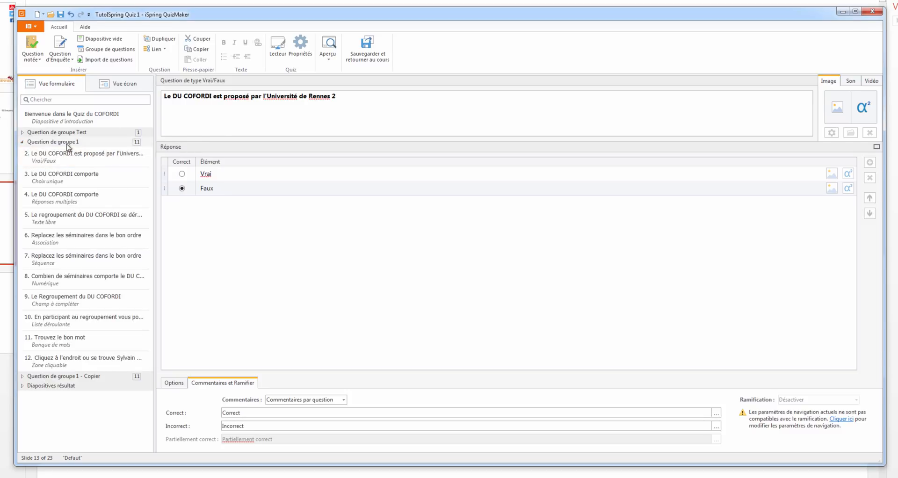
click(262, 94)
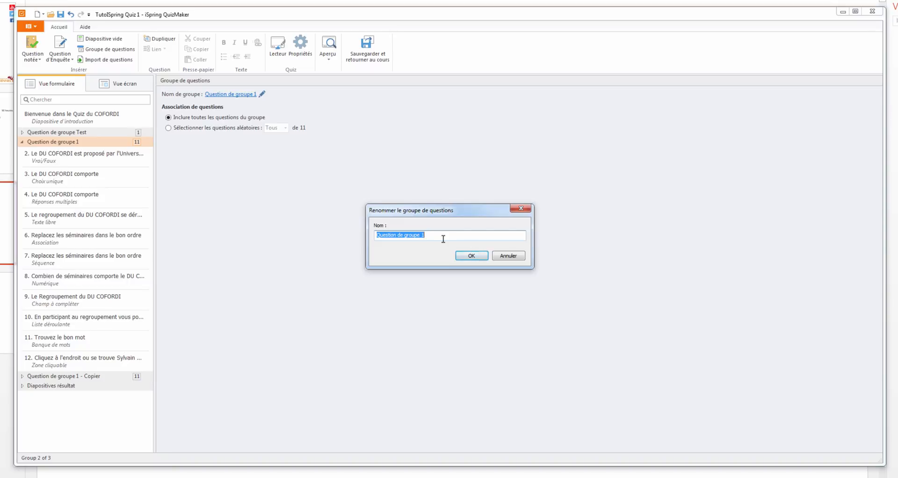
text(COFORDI)
click(471, 255)
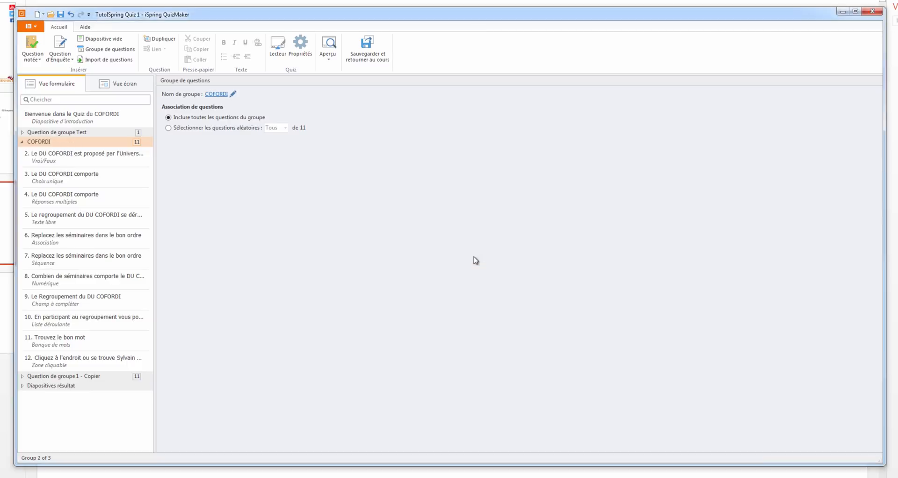
click(22, 141)
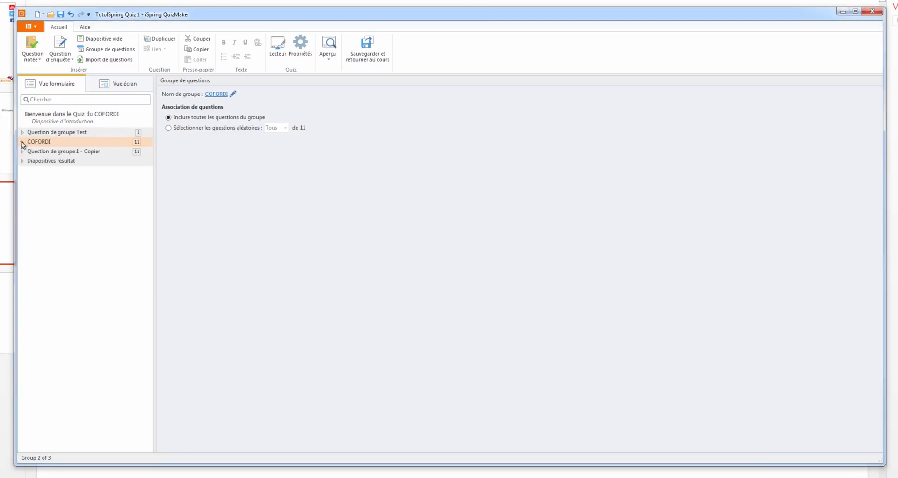
- Save the quiz, review the COFORDI group's question list, and save again while returning to the PowerPoint course
click(60, 14)
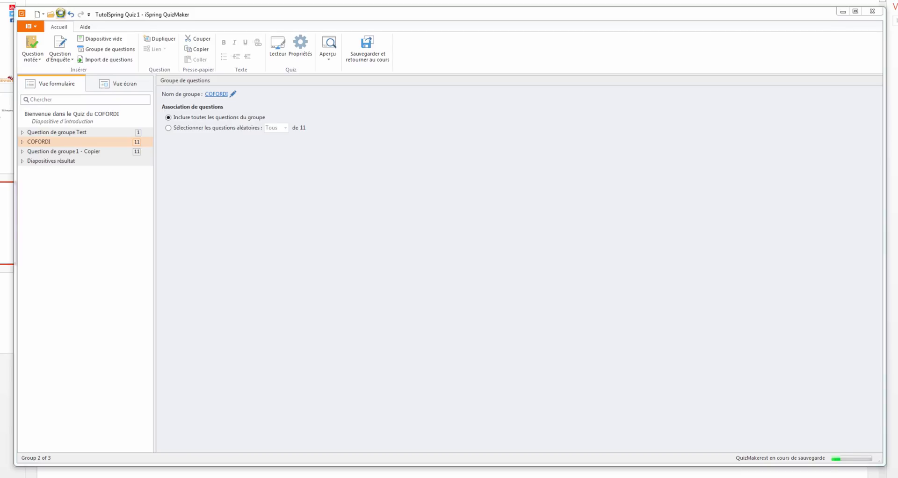
click(22, 142)
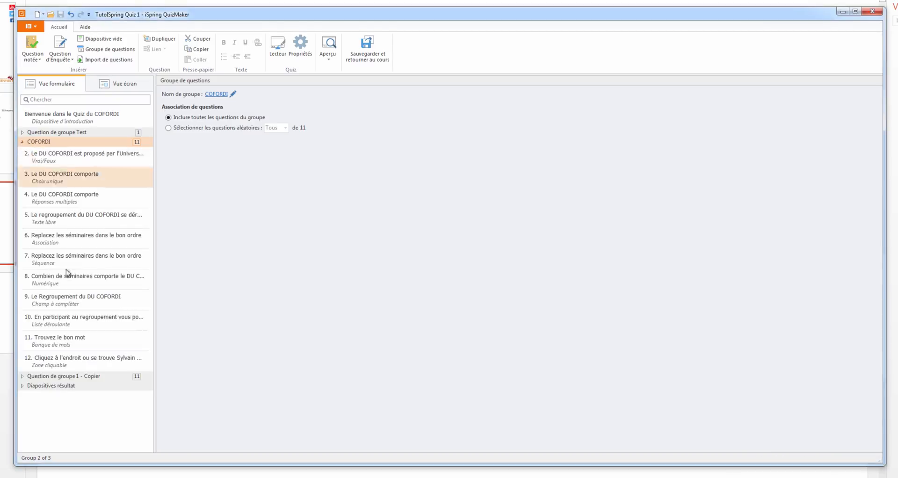
click(22, 142)
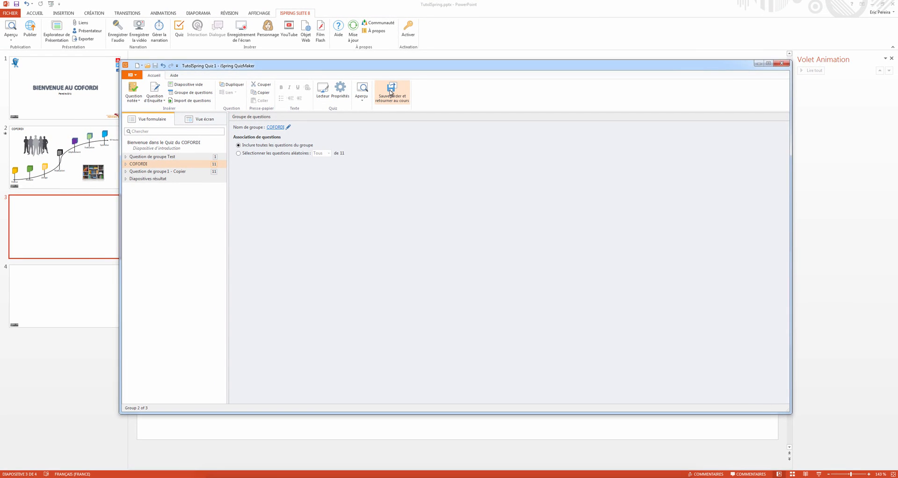
click(391, 93)
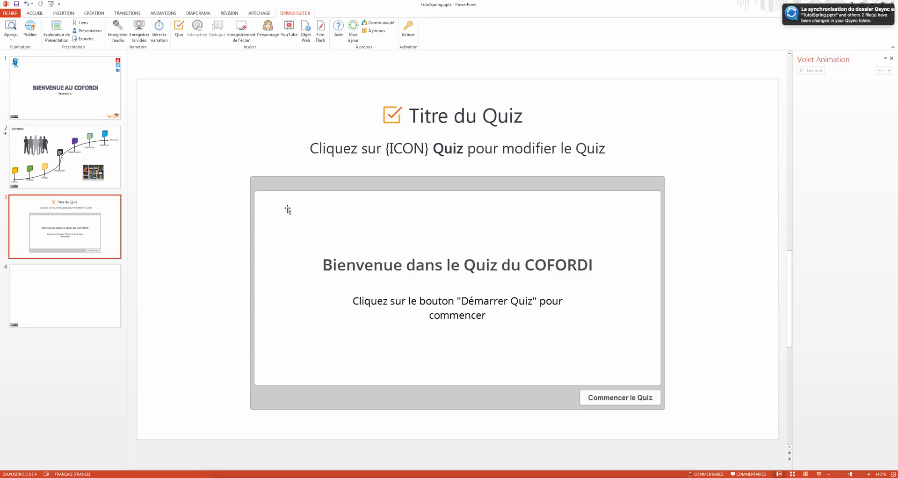
- Select the text "Titre du Quiz" in the title of the quiz slide
click(514, 117)
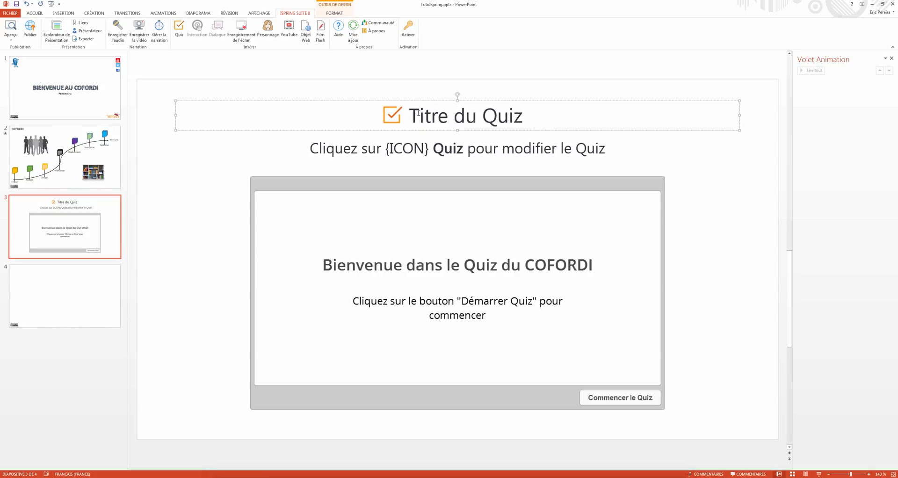
drag(409, 116, 548, 124)
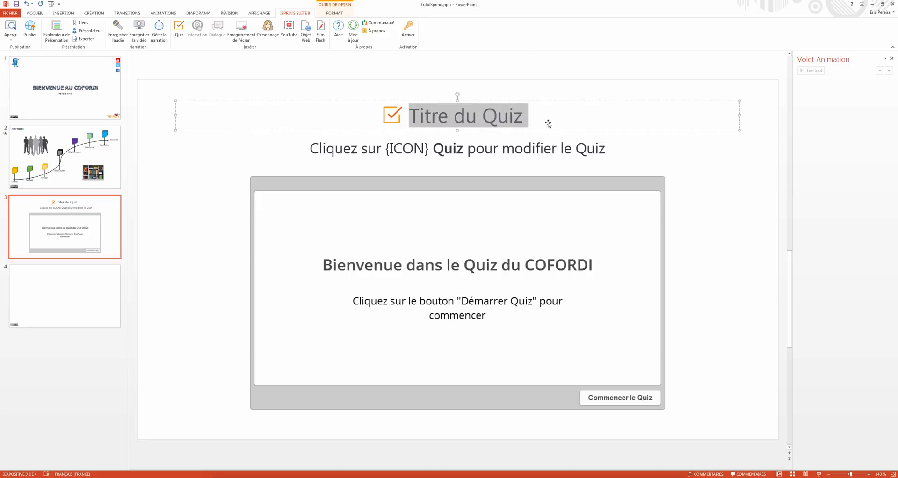